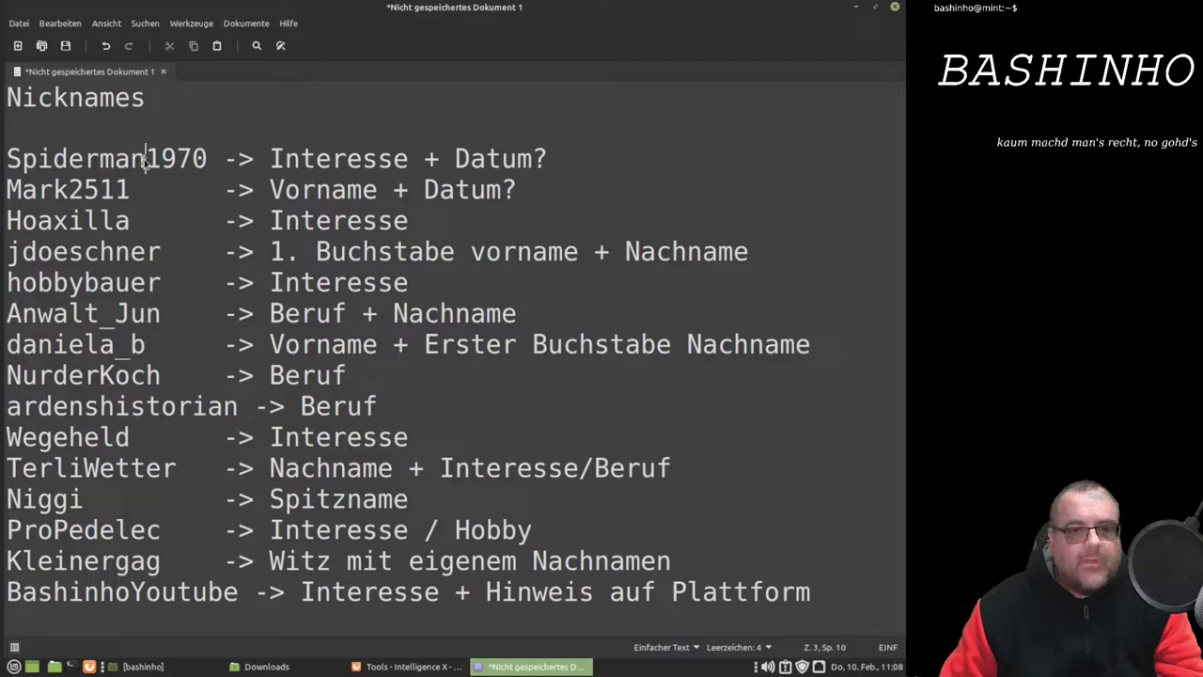
In the nickname list, highlight the interest part Spiderman and the year 1970 in Spiderman1970
left_click_drag(145, 160, 5, 162)
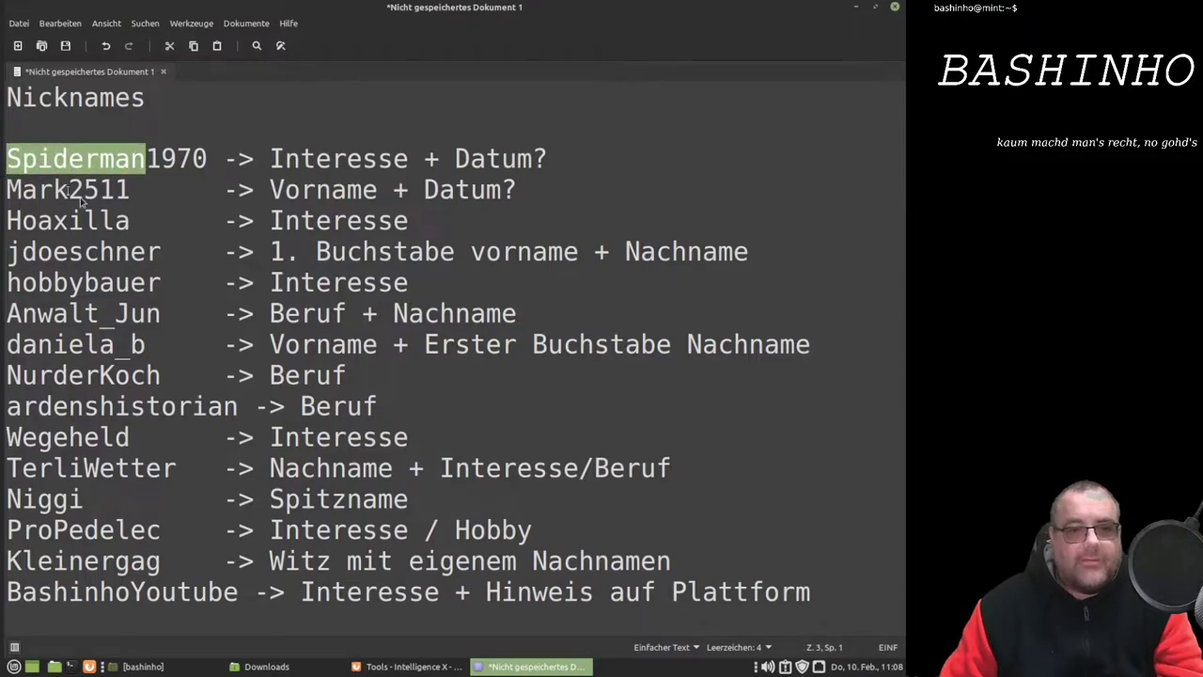
left_click(160, 160)
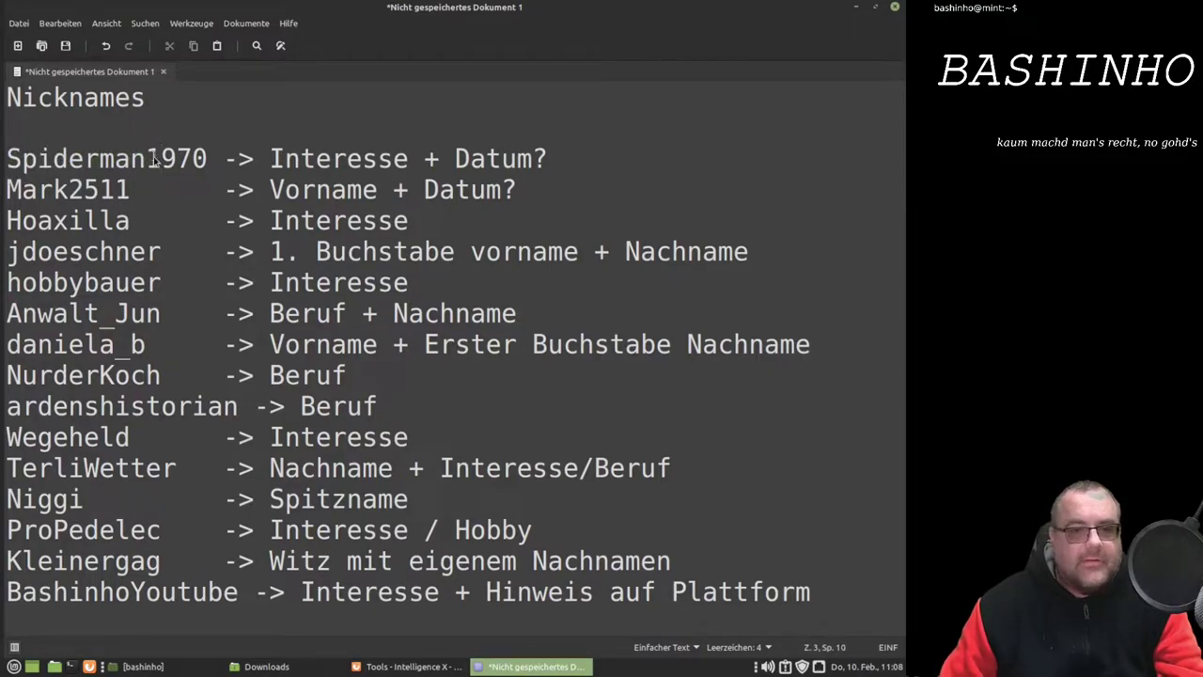
left_click_drag(147, 160, 208, 159)
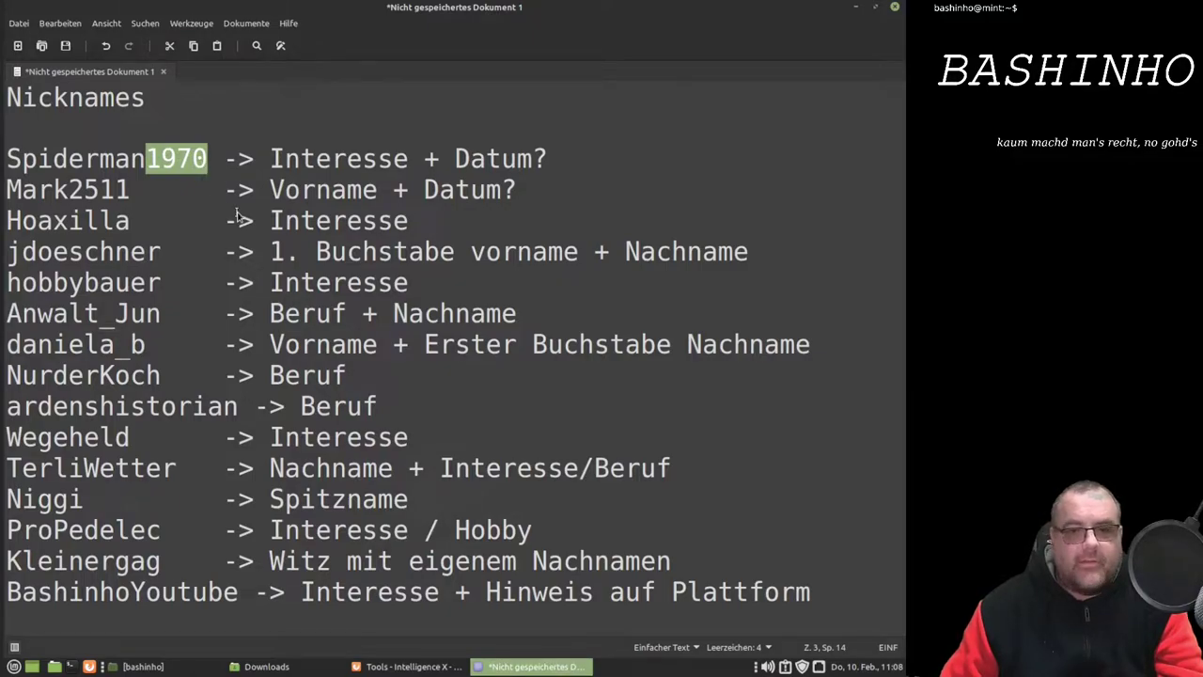
Highlight the date 2511 in Mark2511, then all of Hoaxilla and its Hoax prefix
left_click(11, 190)
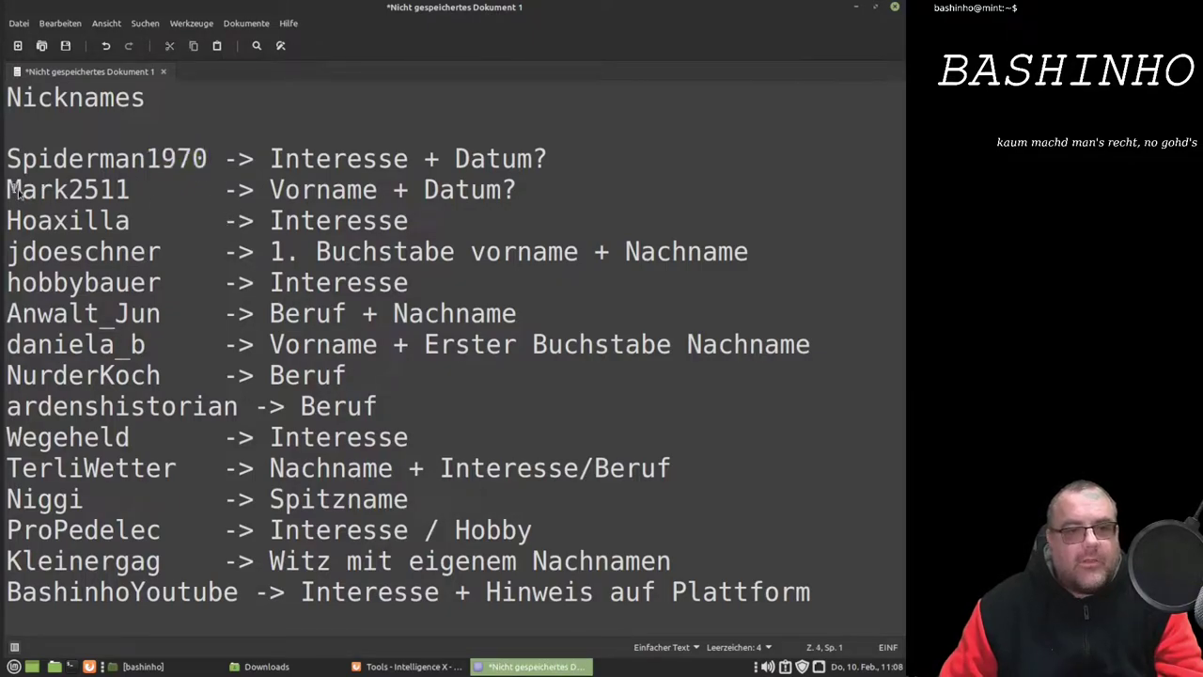
left_click_drag(17, 192, 165, 193)
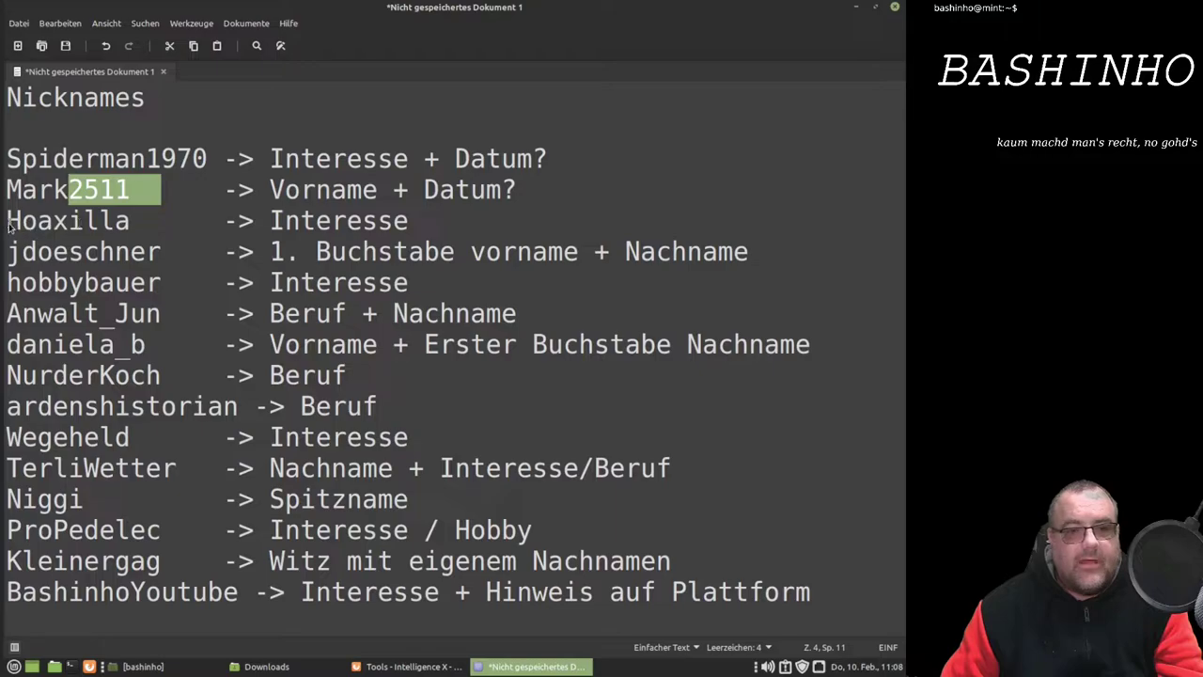
left_click_drag(8, 222, 132, 224)
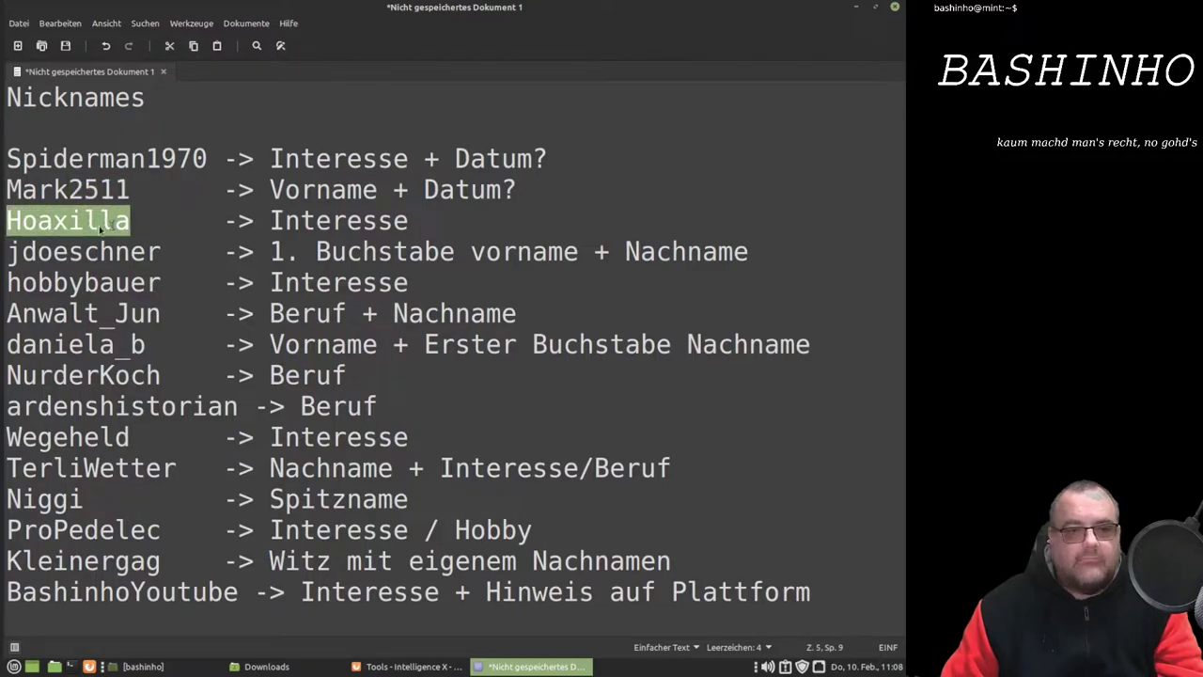
left_click(67, 225)
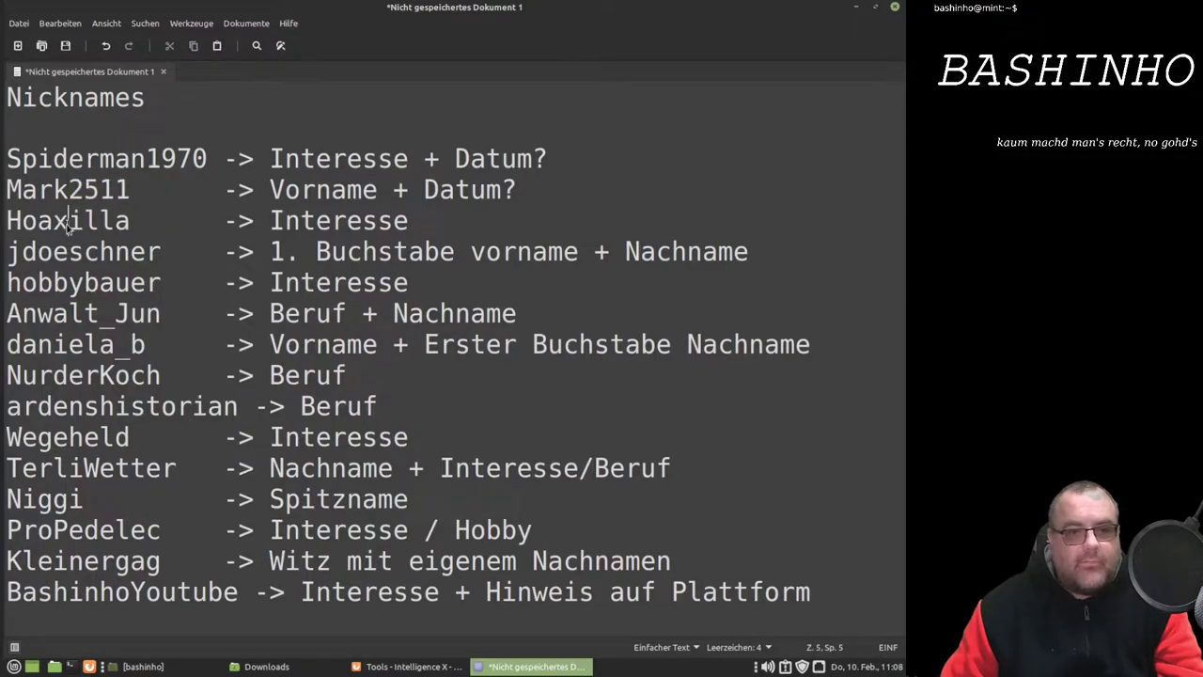
left_click_drag(68, 222, 8, 220)
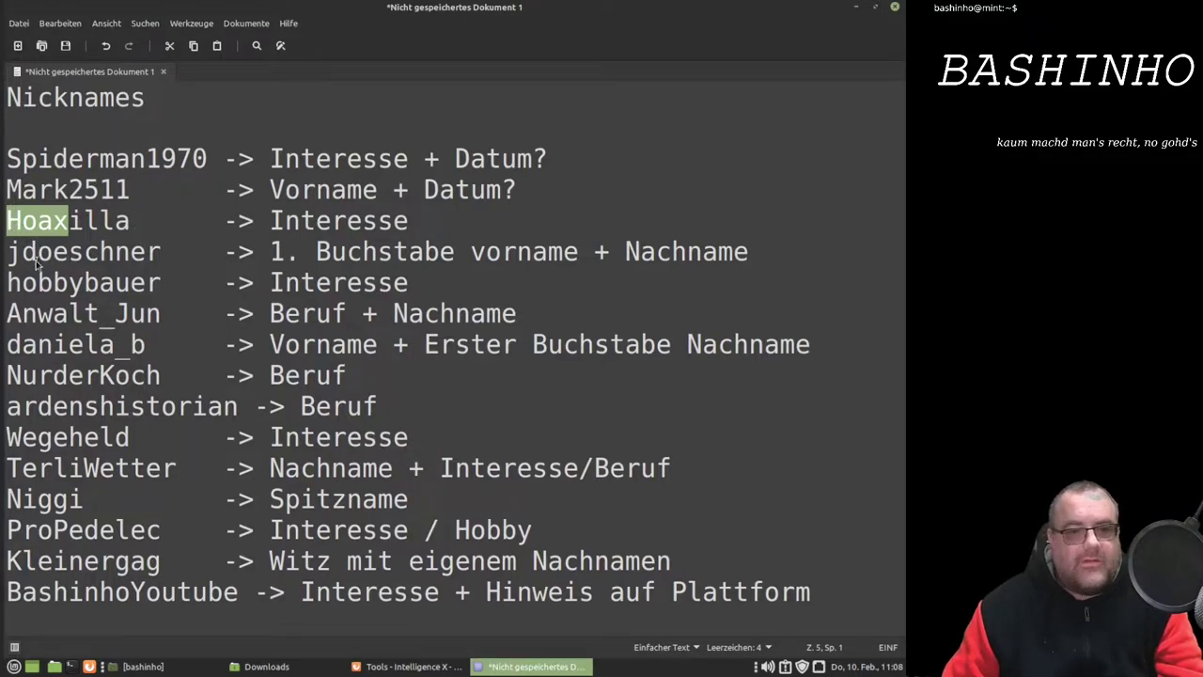
left_click_drag(8, 252, 161, 254)
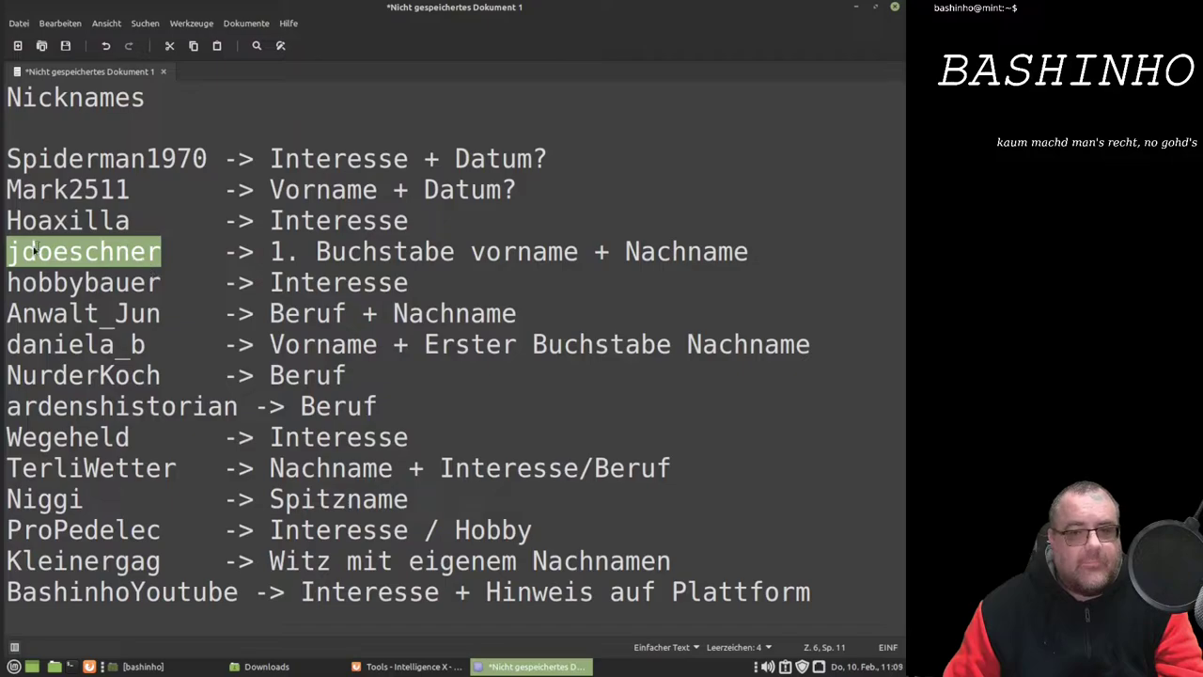
left_click_drag(22, 252, 191, 252)
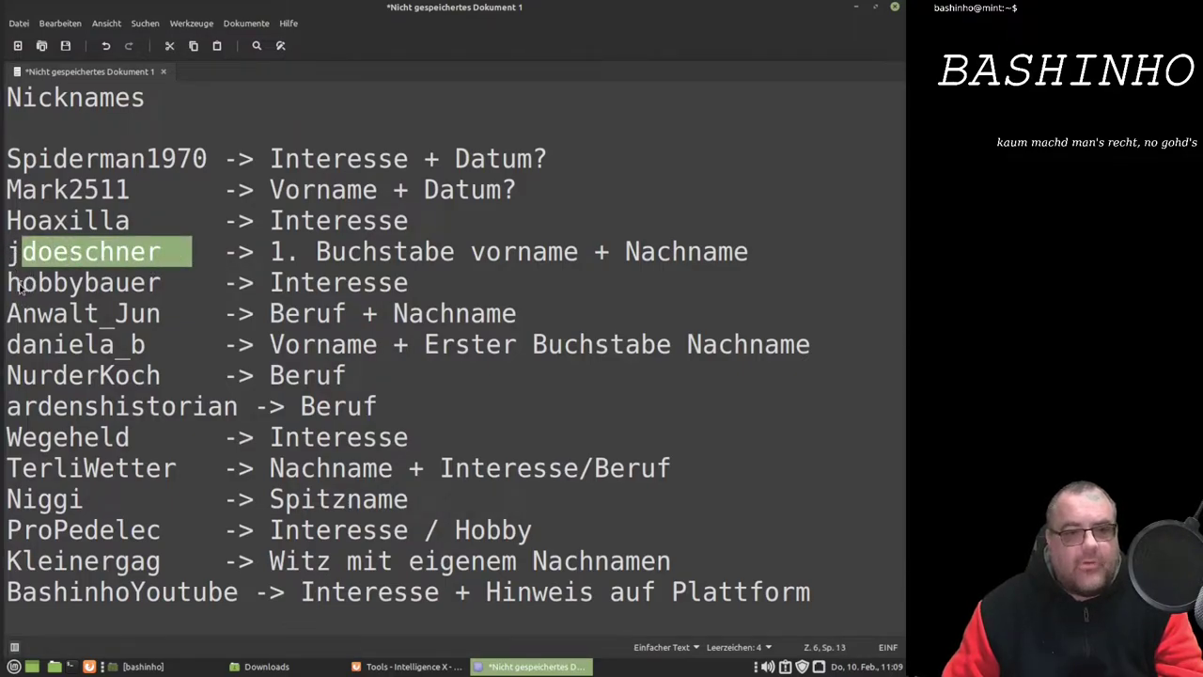
left_click_drag(15, 285, 164, 284)
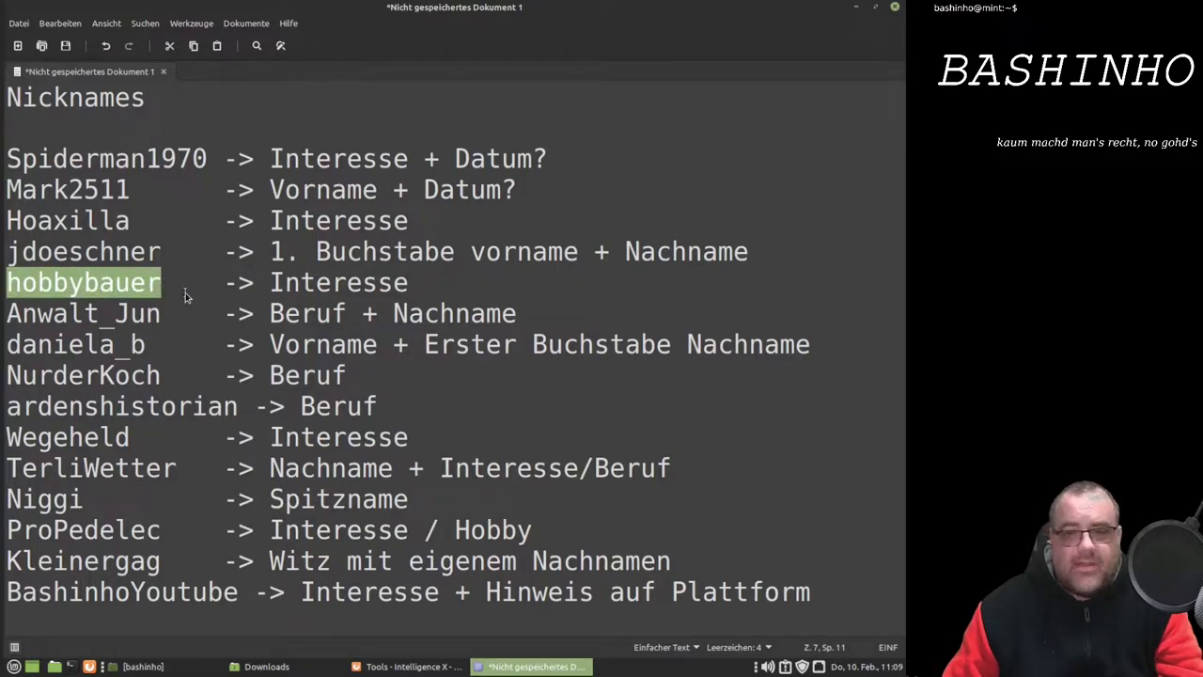
left_click(99, 315)
left_click_drag(97, 317, 5, 318)
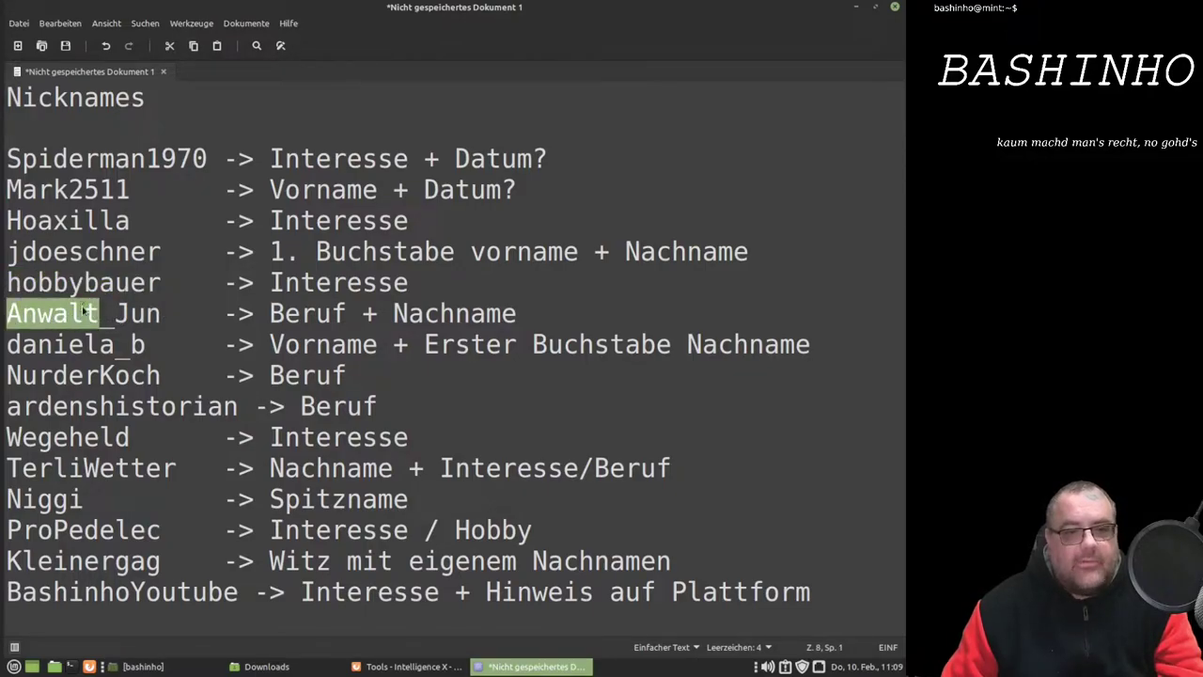
mouse_move(114, 316)
left_mouse_down()
mouse_move(162, 315)
mouse_move(5, 345)
left_mouse_up()
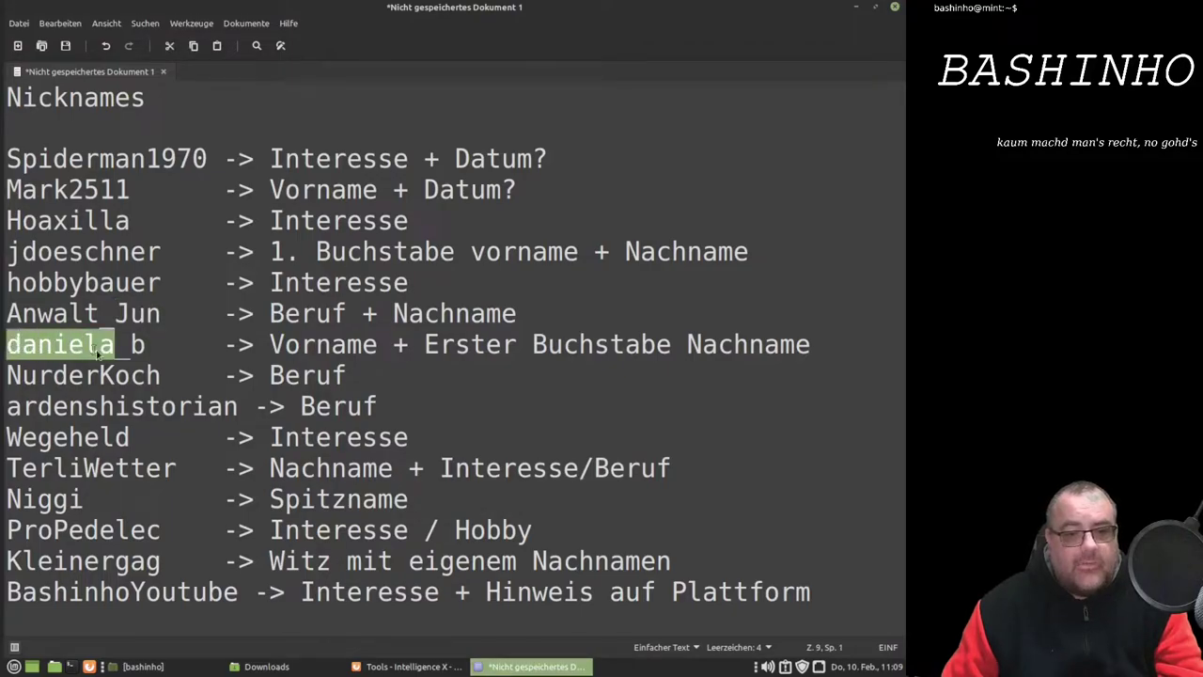
left_click_drag(130, 346, 146, 345)
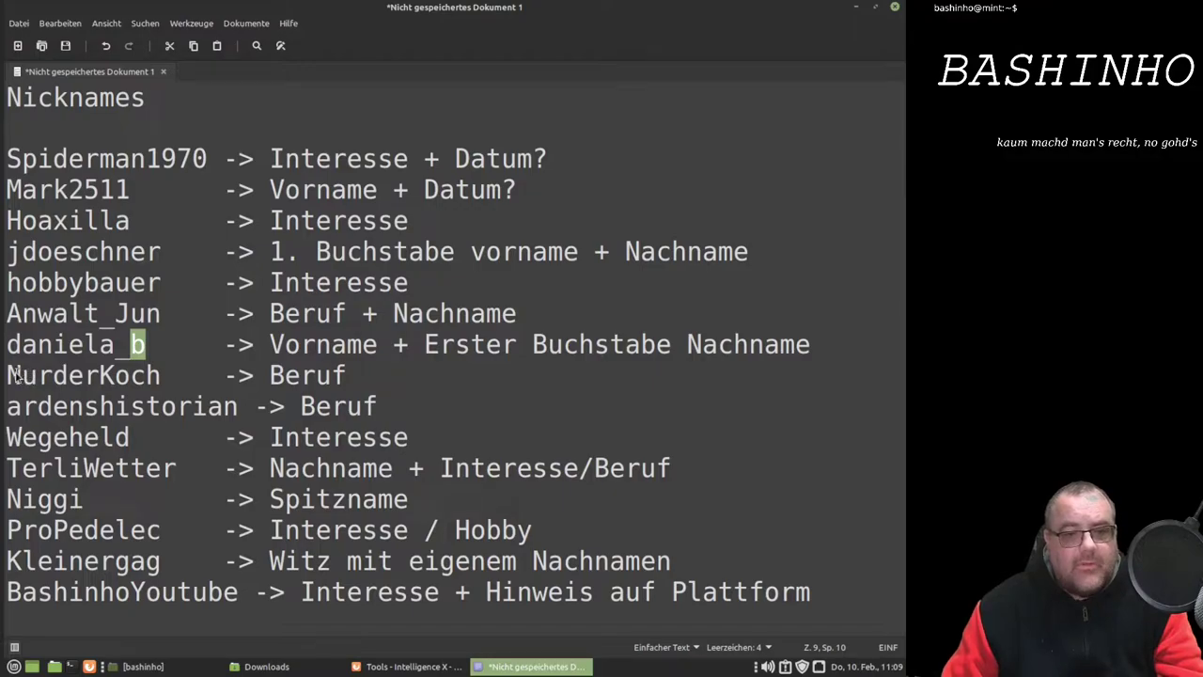
left_click_drag(98, 376, 176, 375)
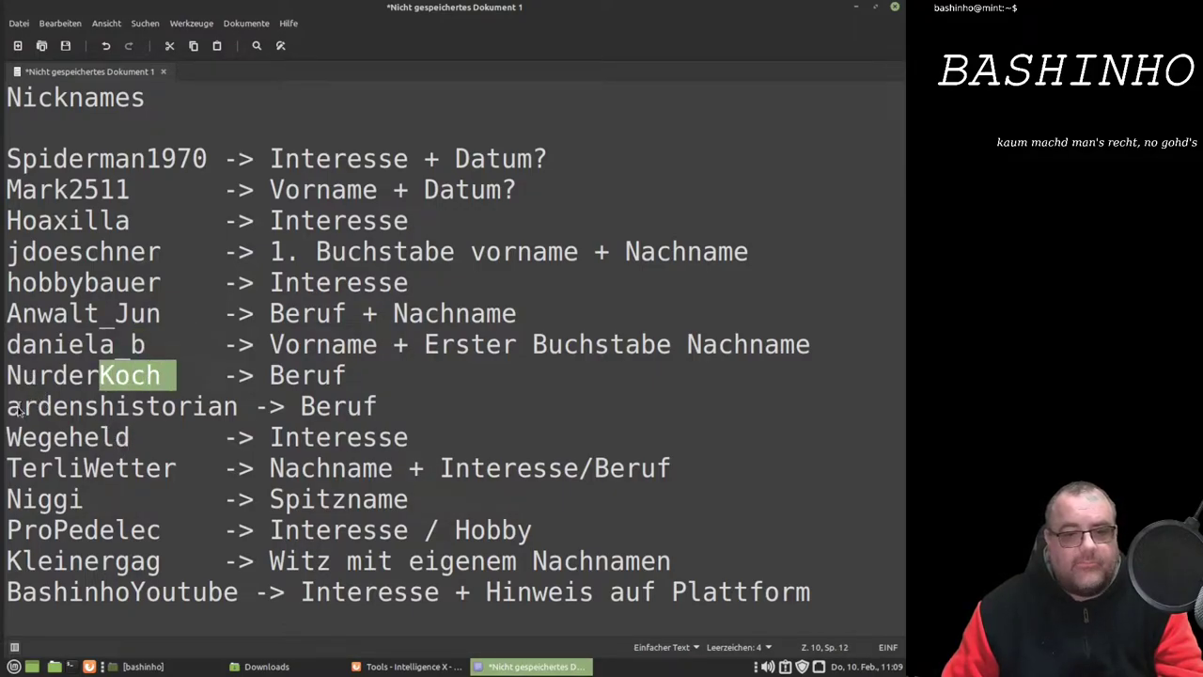
left_click_drag(100, 406, 240, 420)
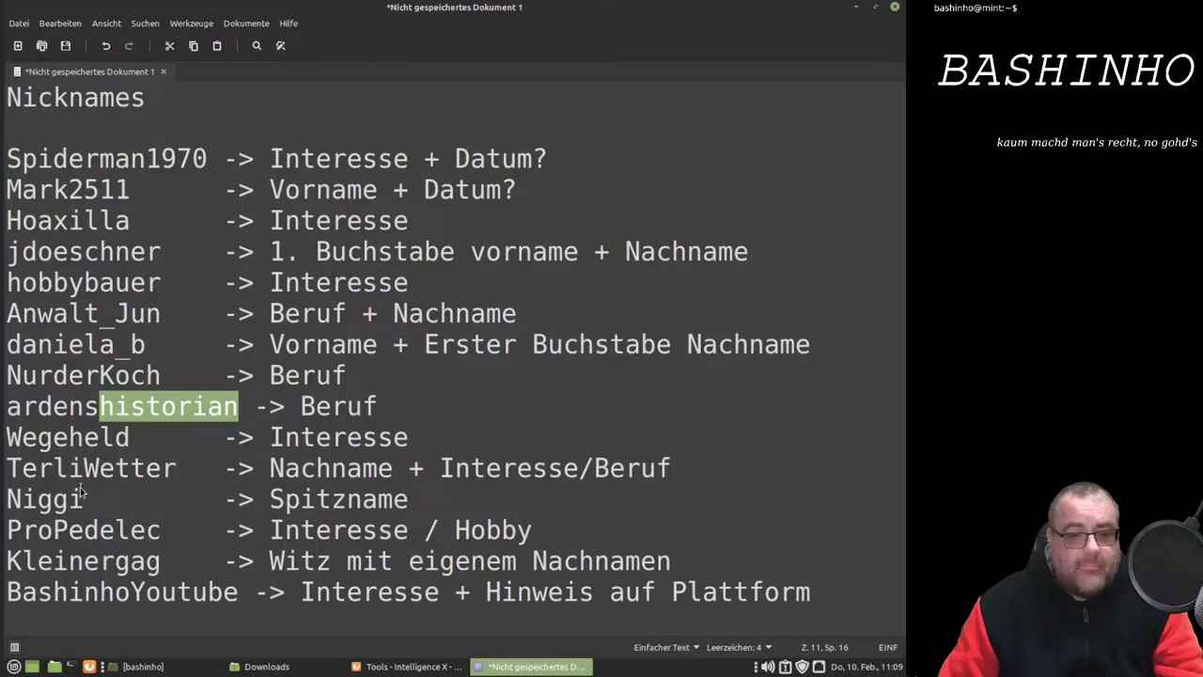
left_click(90, 470)
key("shift+Left")
key("shift+Left")
key("shift+Left")
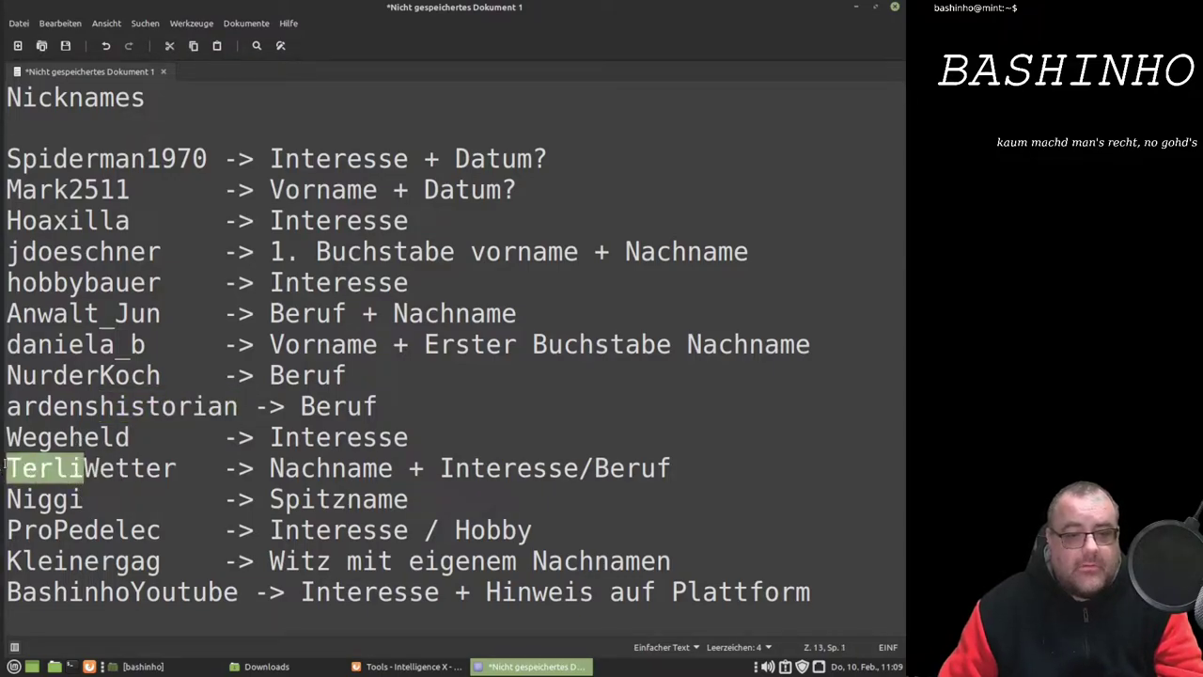
left_click_drag(85, 470, 175, 470)
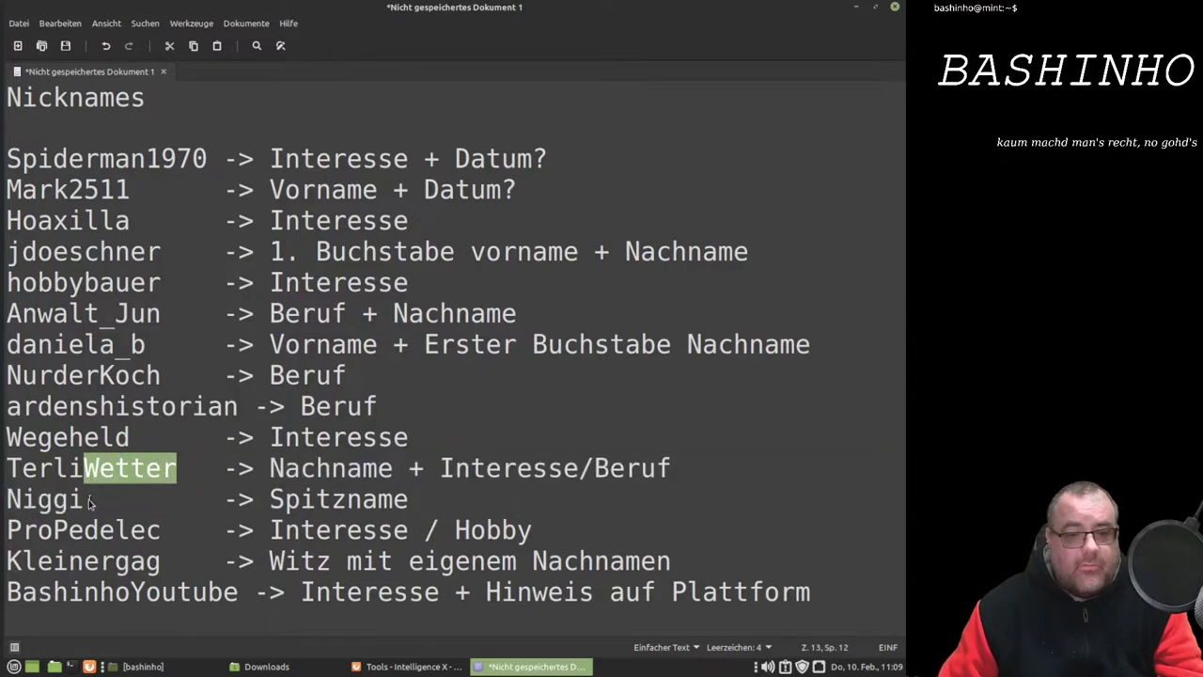
left_click_drag(85, 501, 7, 501)
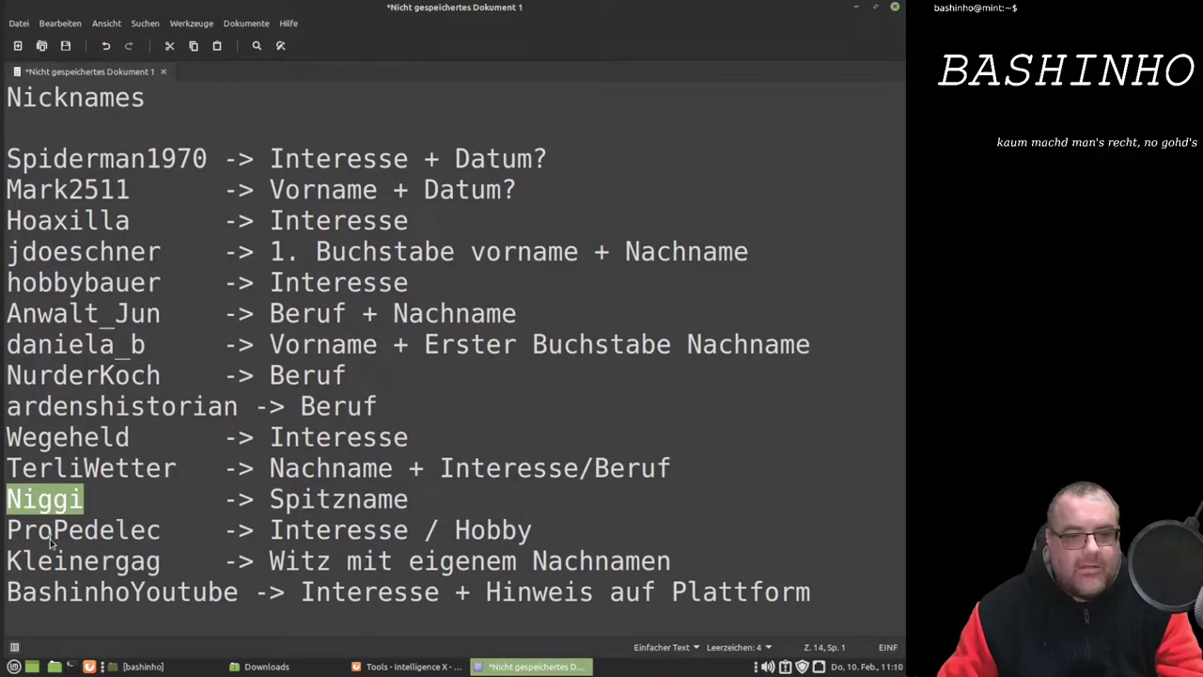
Highlight the hobby part Pedelec and the Kleiner part of Kleinergag
left_click_drag(53, 531, 165, 534)
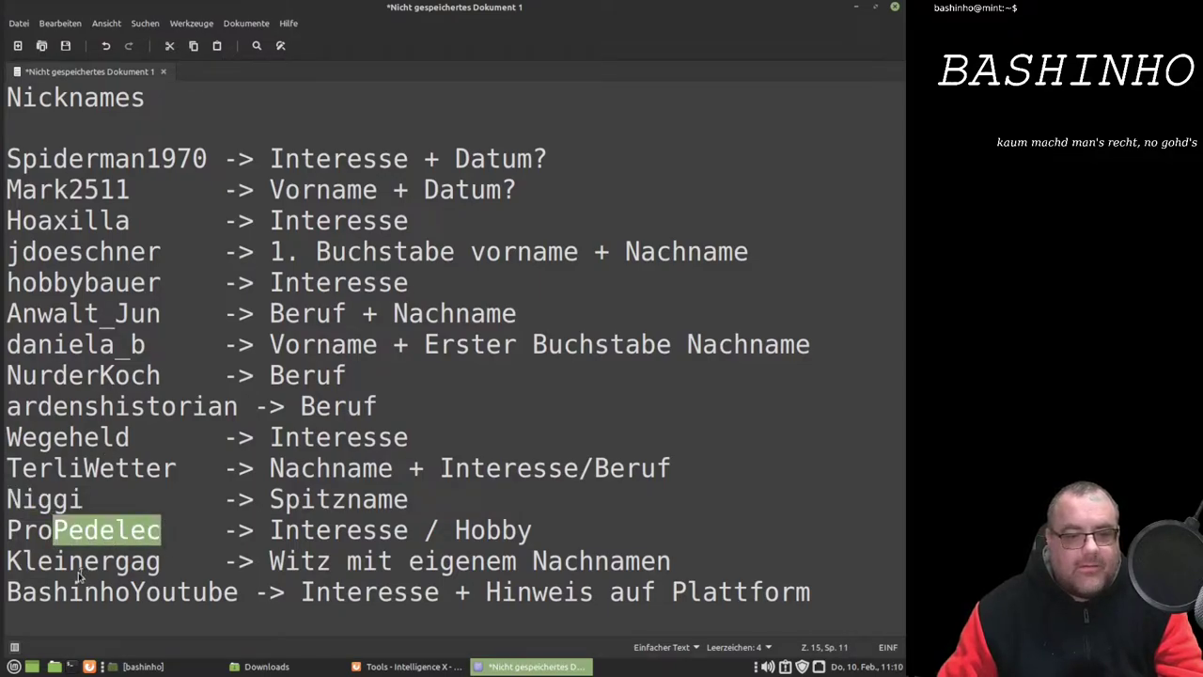
left_click(116, 562)
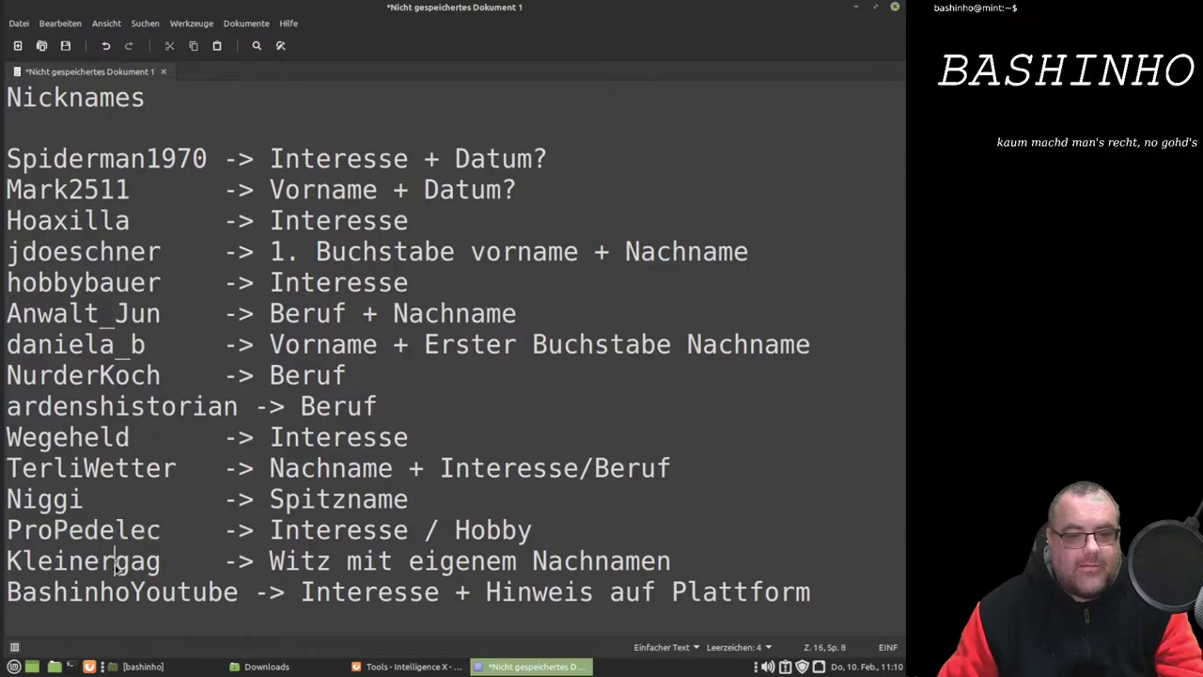
key("shift+Left")
key("shift+Left")
key("shift+Left")
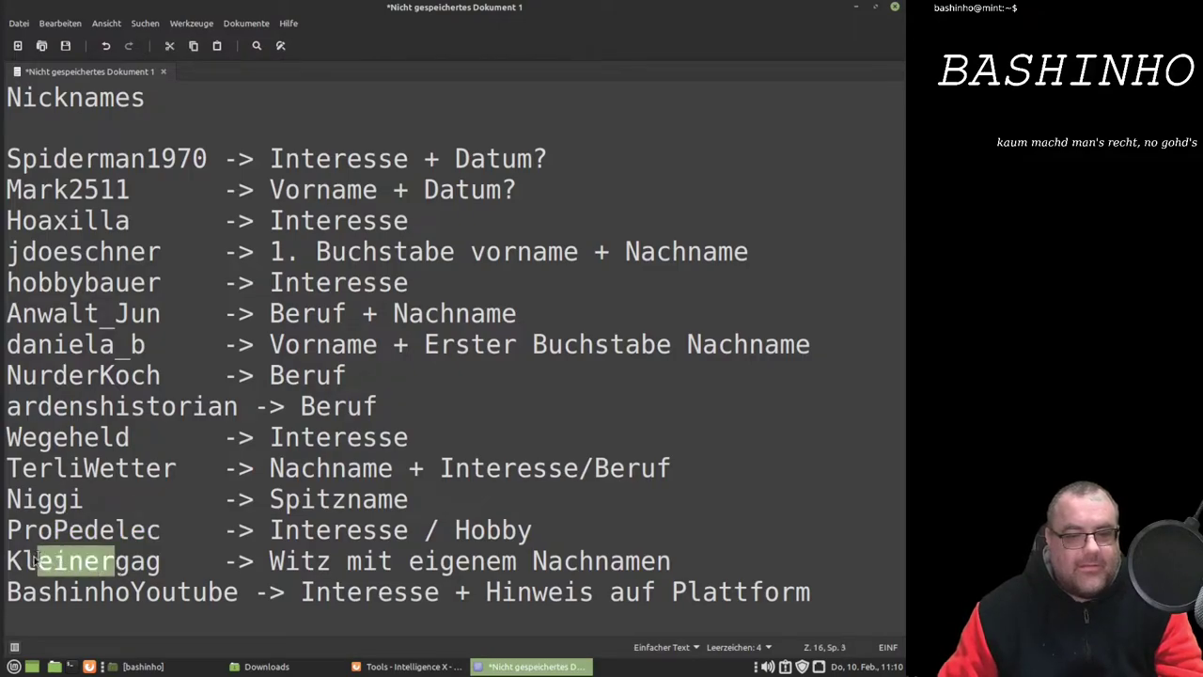
key("shift+Left")
key("shift+Left")
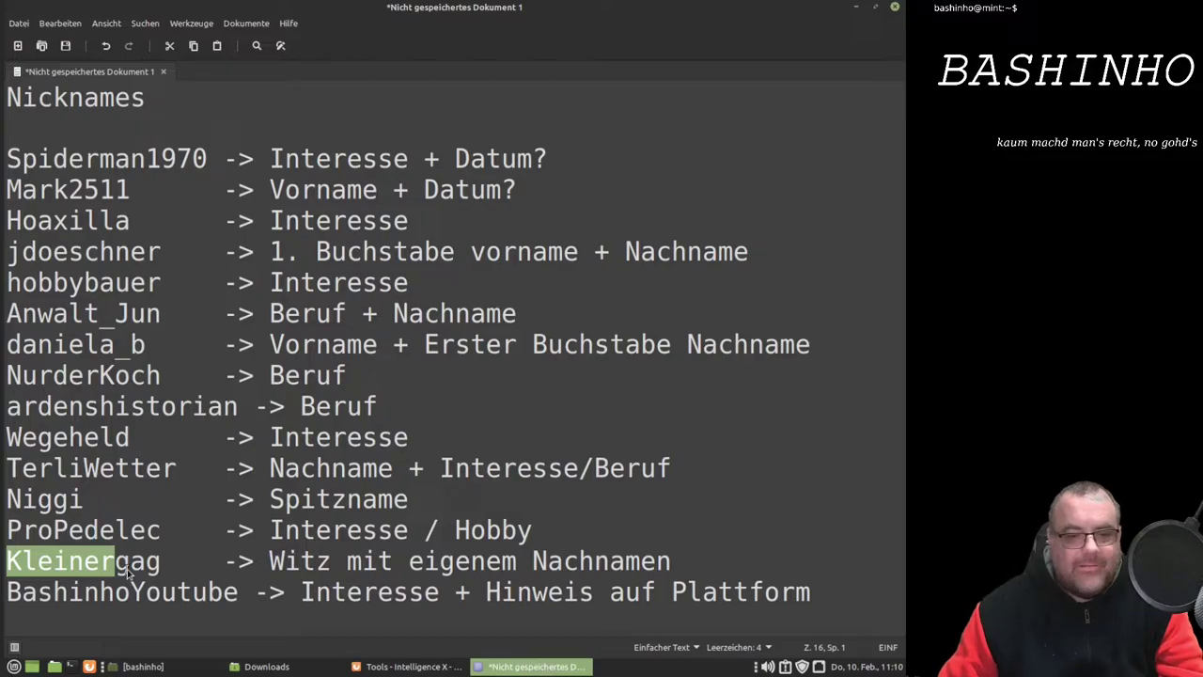
Break down BashinhoYoutube by highlighting Bashinho, Bash, inho and finally Youtube
left_click(131, 590)
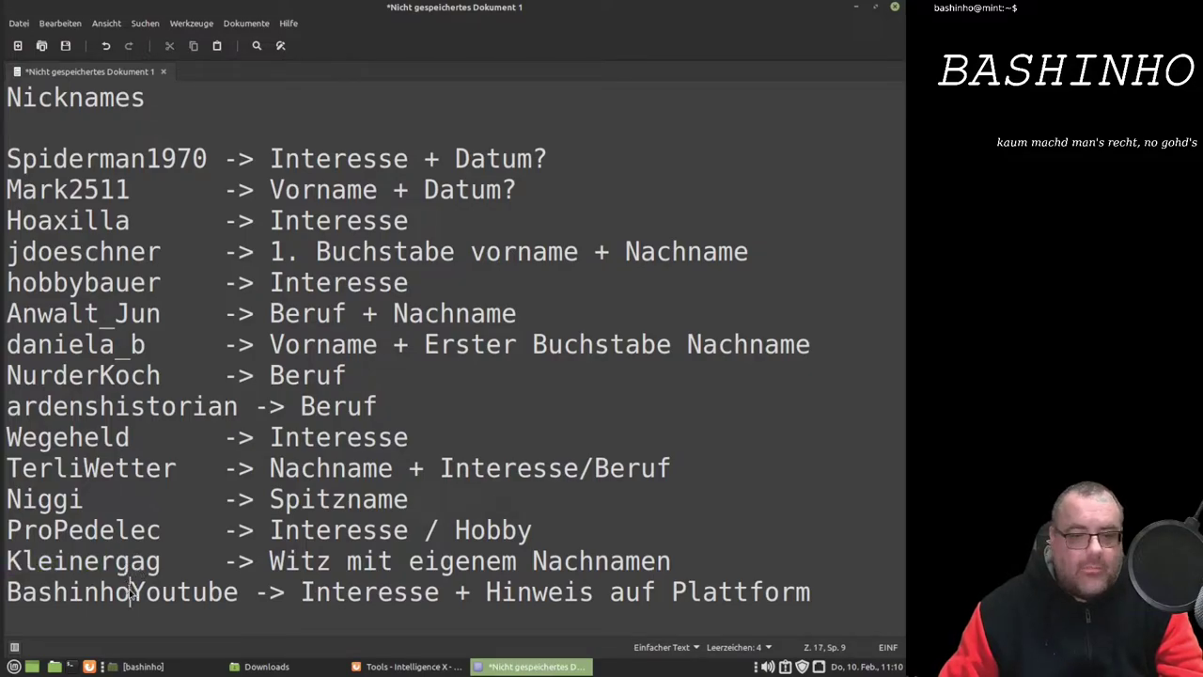
key("shift+Left")
key("shift+Left")
key("shift+Left")
key("shift+Left")
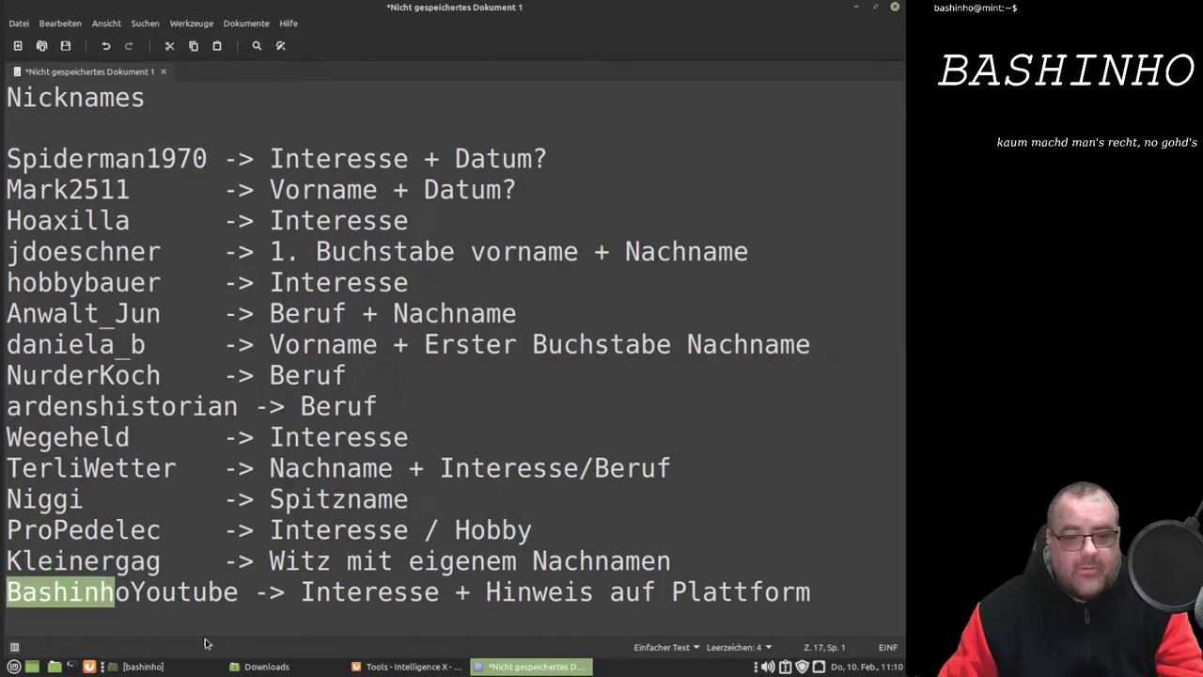
left_click(68, 592)
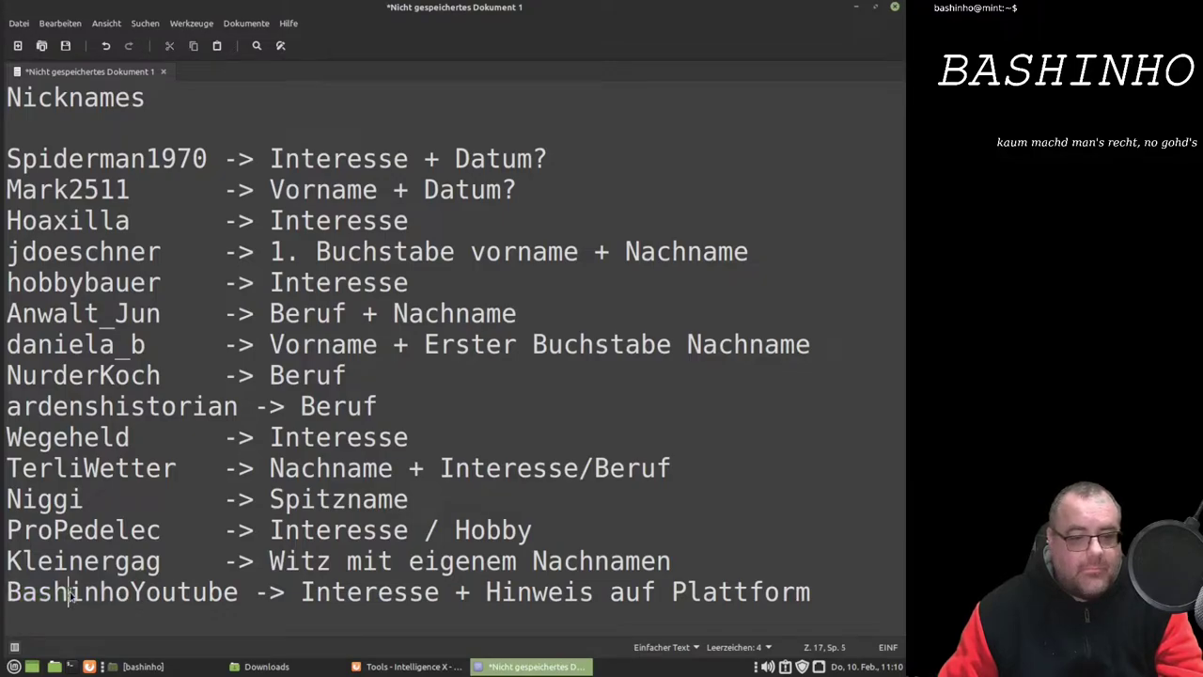
left_click(3, 592, "shift")
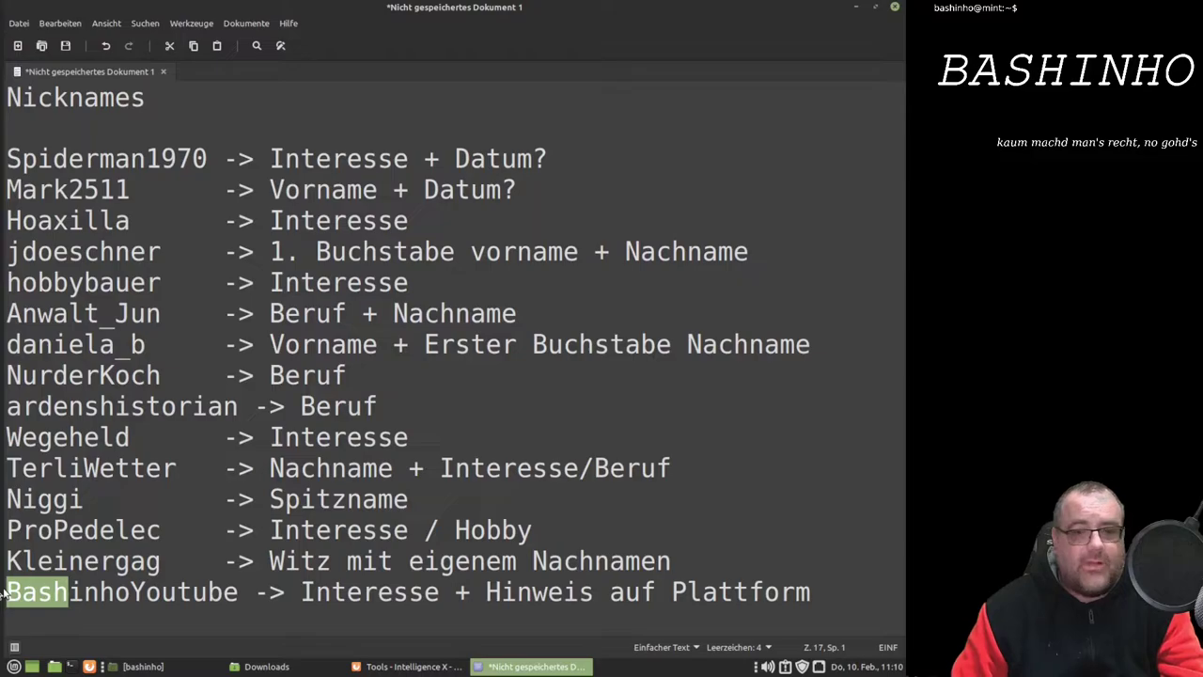
left_click(84, 597)
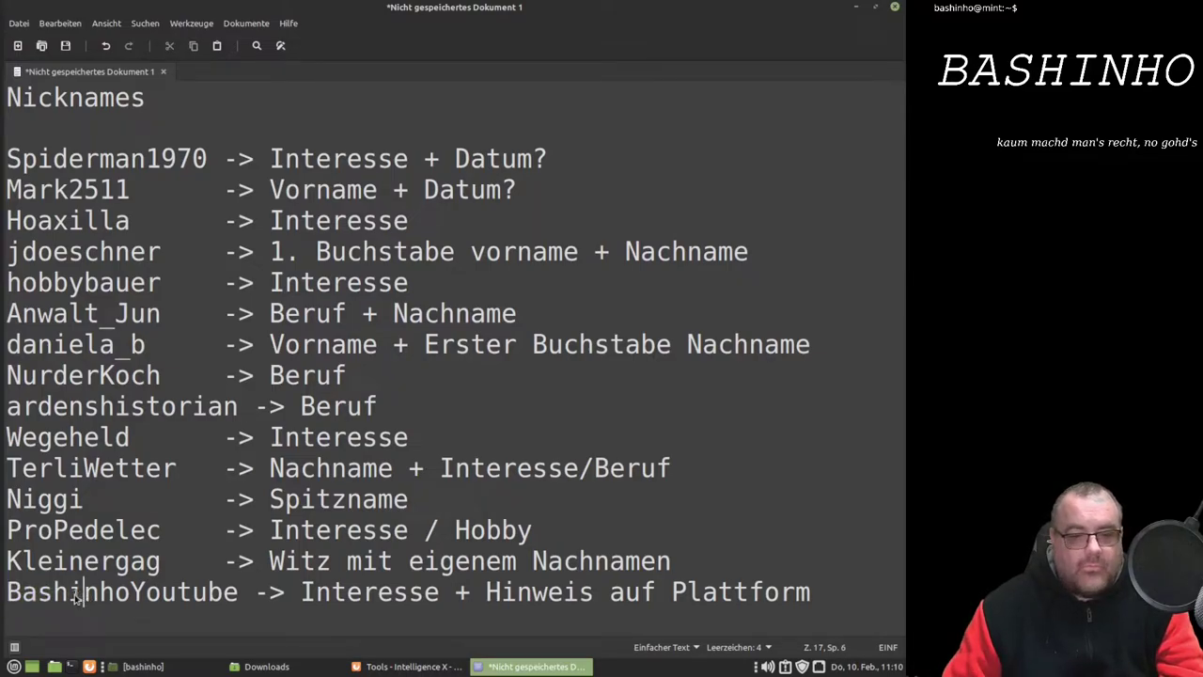
left_click_drag(68, 599, 130, 607)
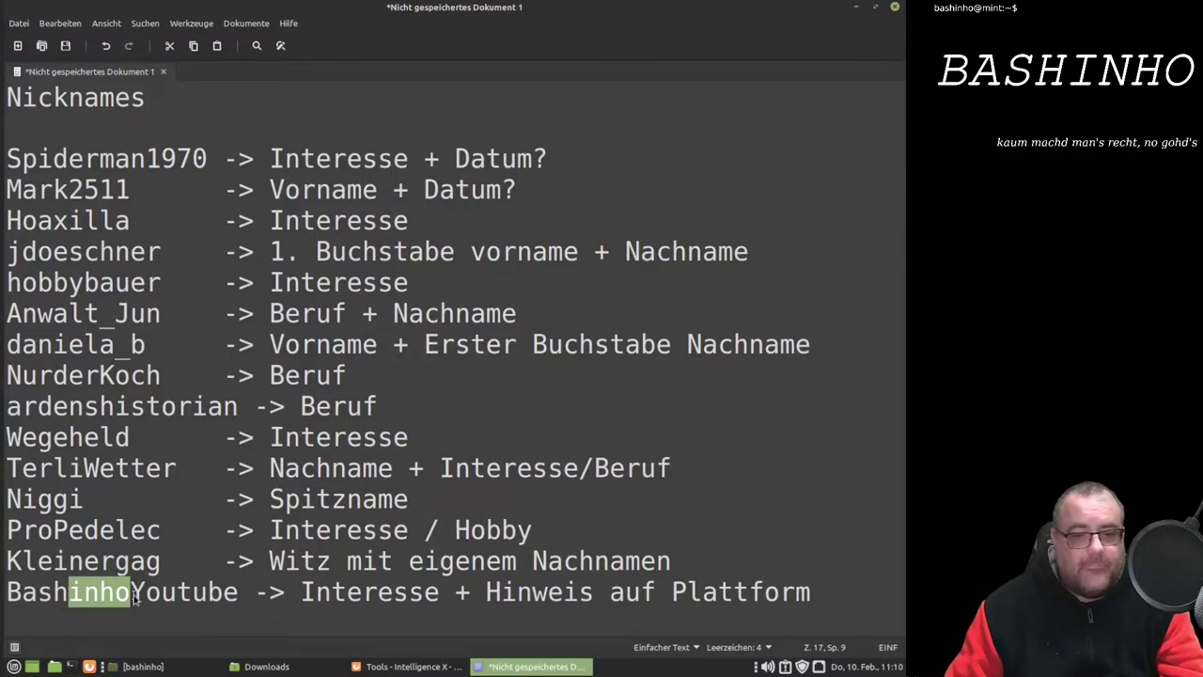
left_click(132, 598)
left_click_drag(132, 599, 223, 600)
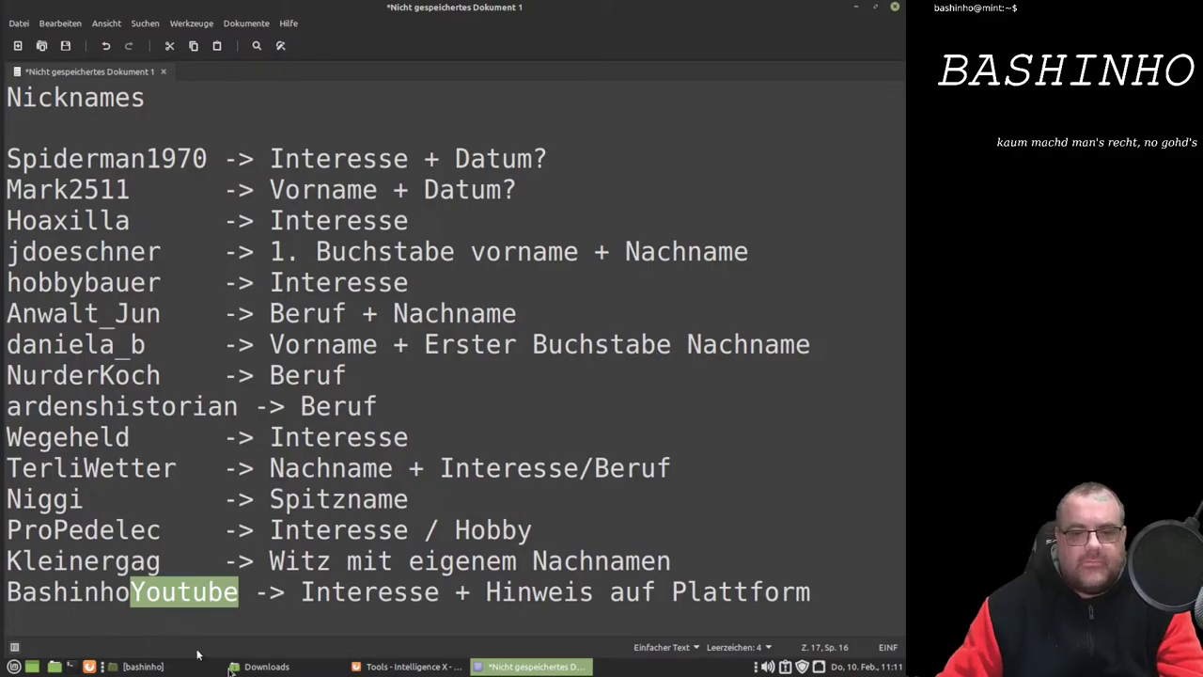
Bring the Intelligence X Username Lookup page forward and tick, then untick, the Gravatar source
left_click(411, 666)
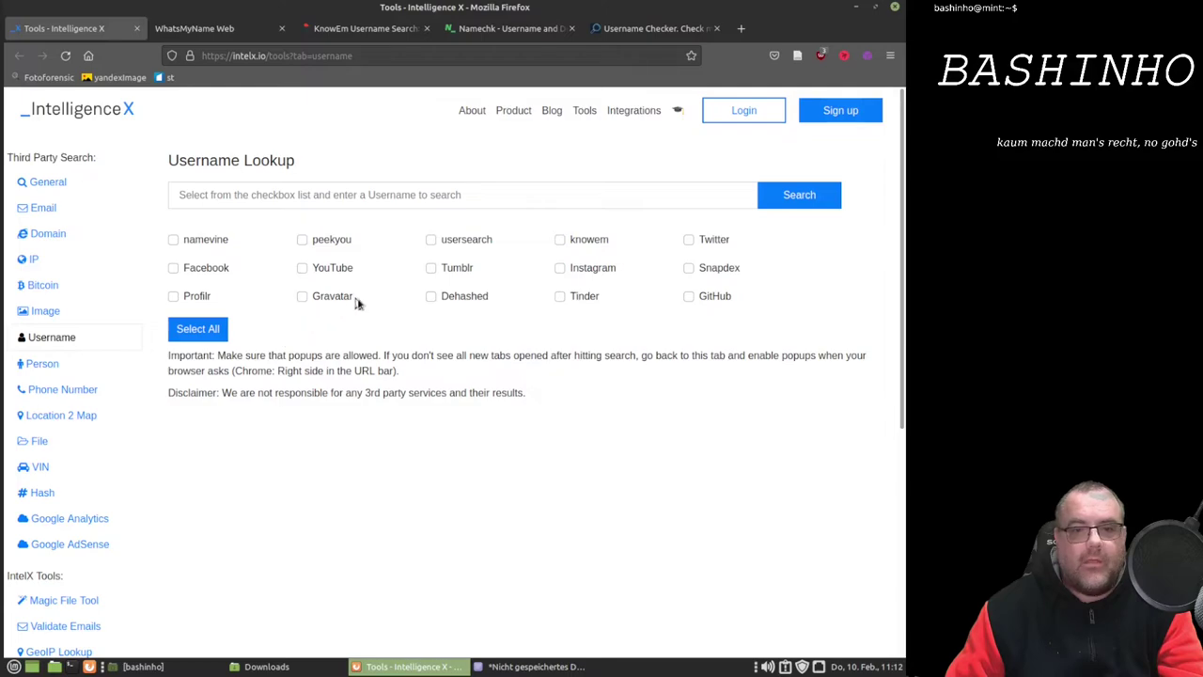
mouse_move(350, 301)
left_mouse_down()
mouse_move(321, 300)
mouse_move(344, 298)
left_mouse_up()
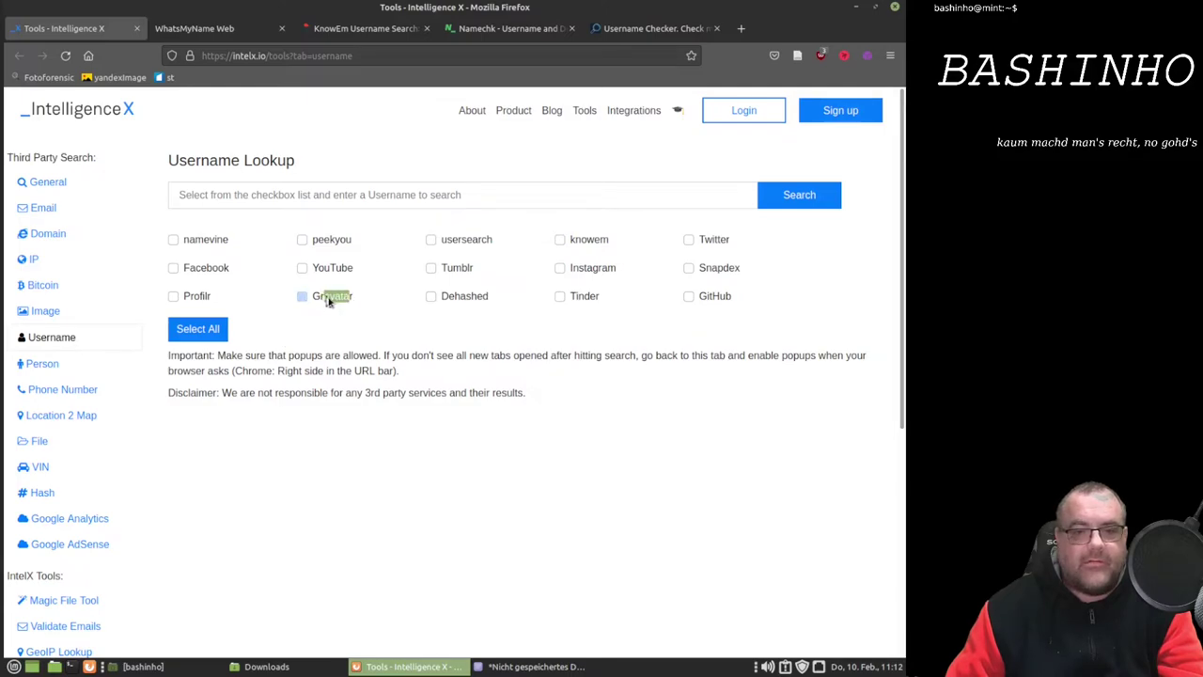
left_click(350, 301)
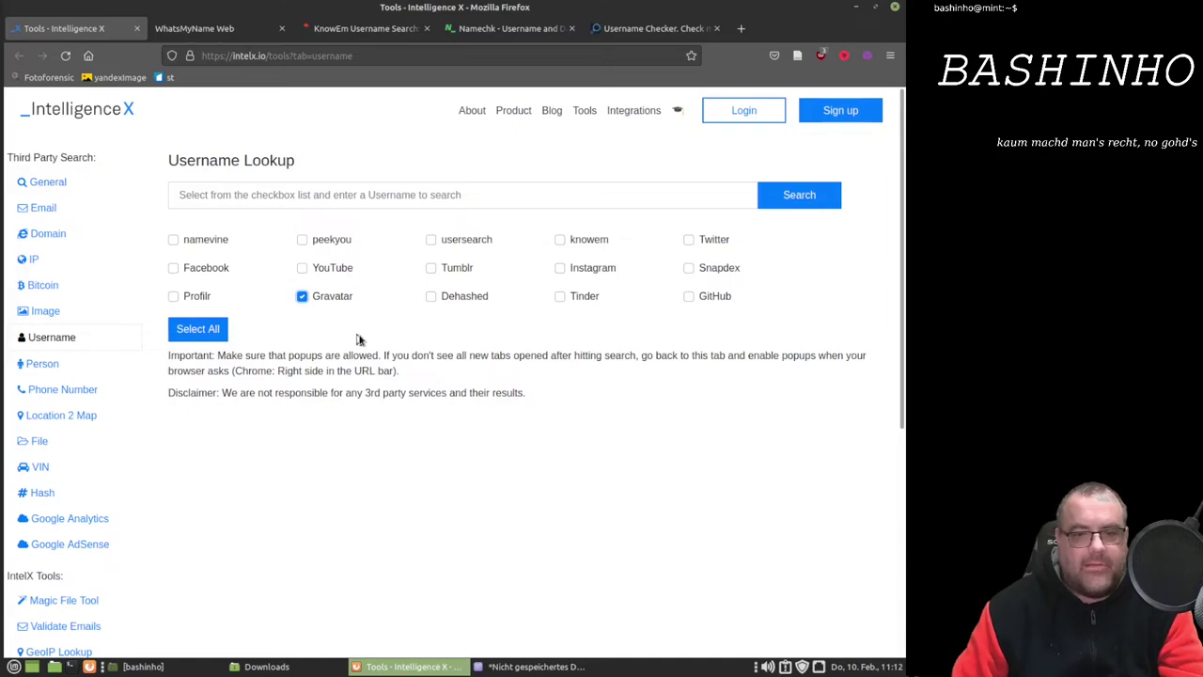
left_click(302, 297)
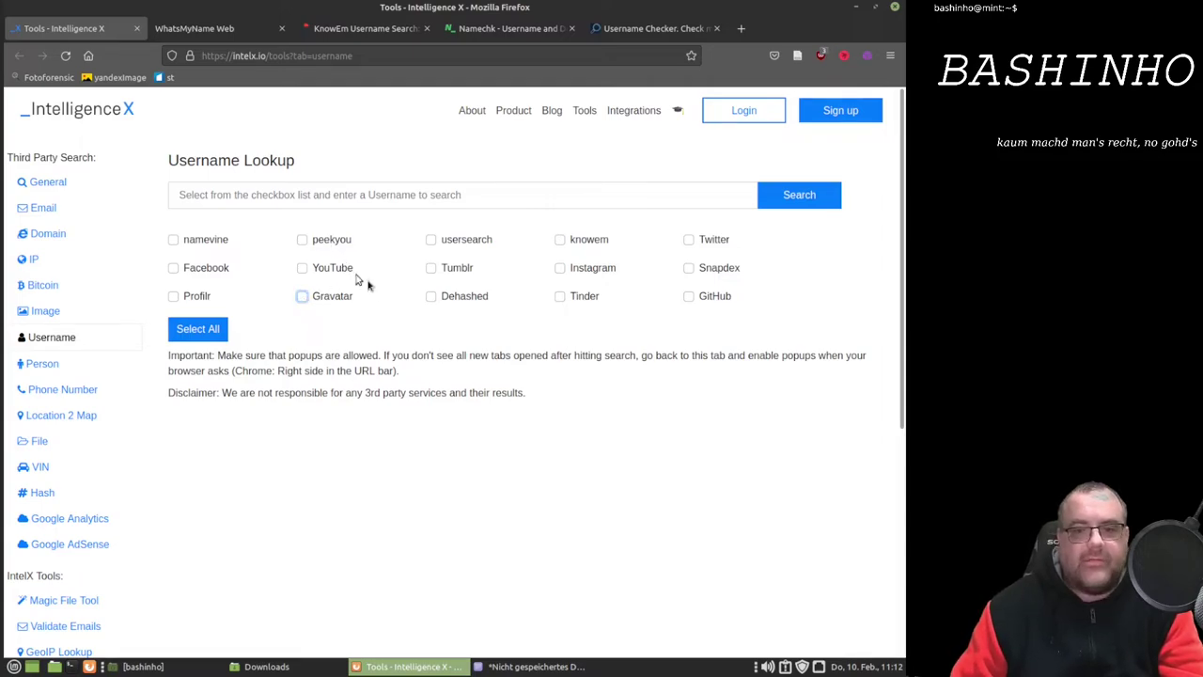
Search WhatsMyName Web for bashinhoYoutube and review the two archived Twitter accounts found
left_click(205, 30)
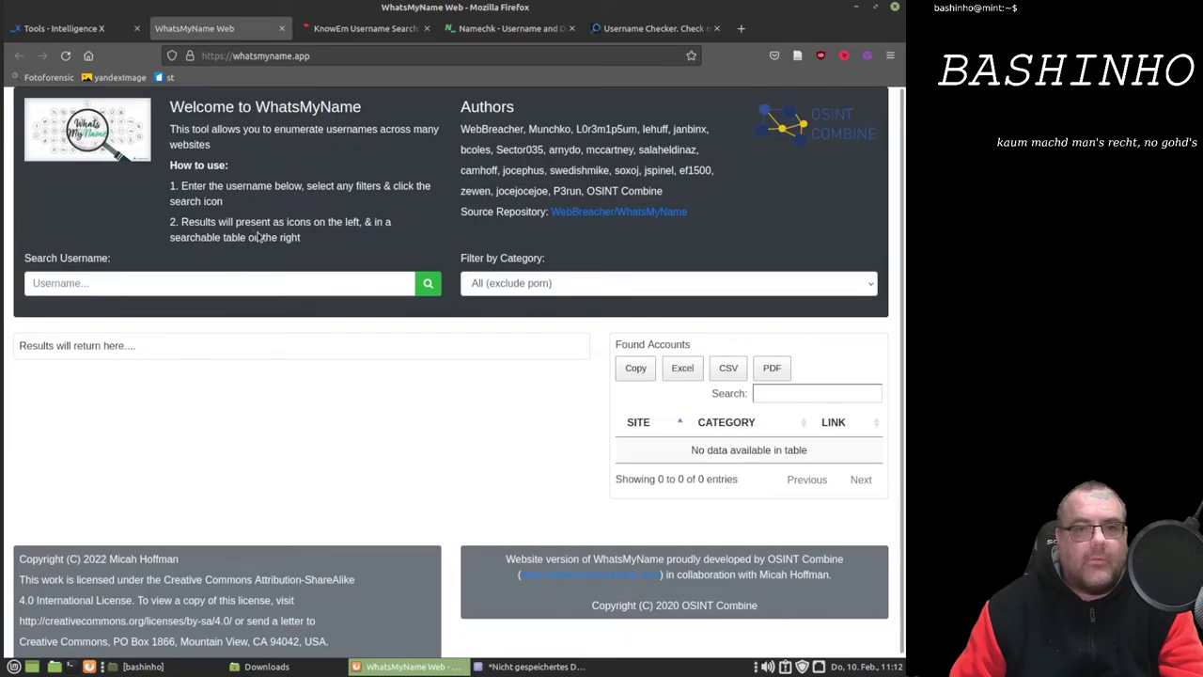
left_click(241, 288)
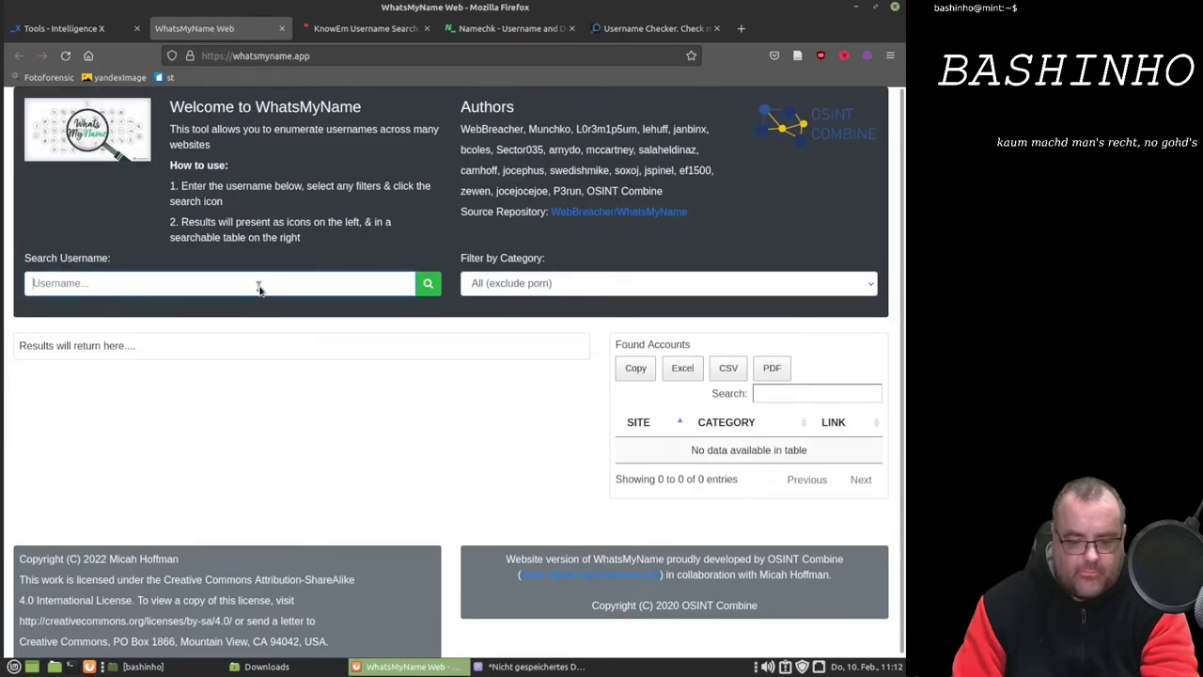
type("bashiho")
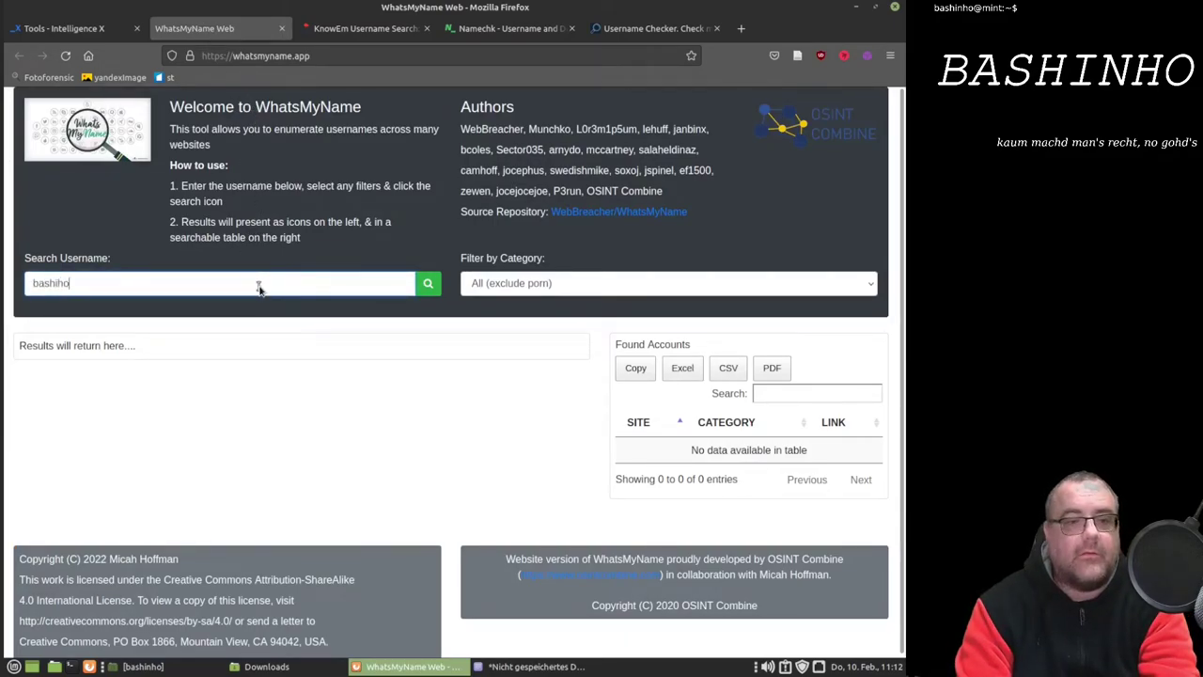
key("Left")
key("Left")
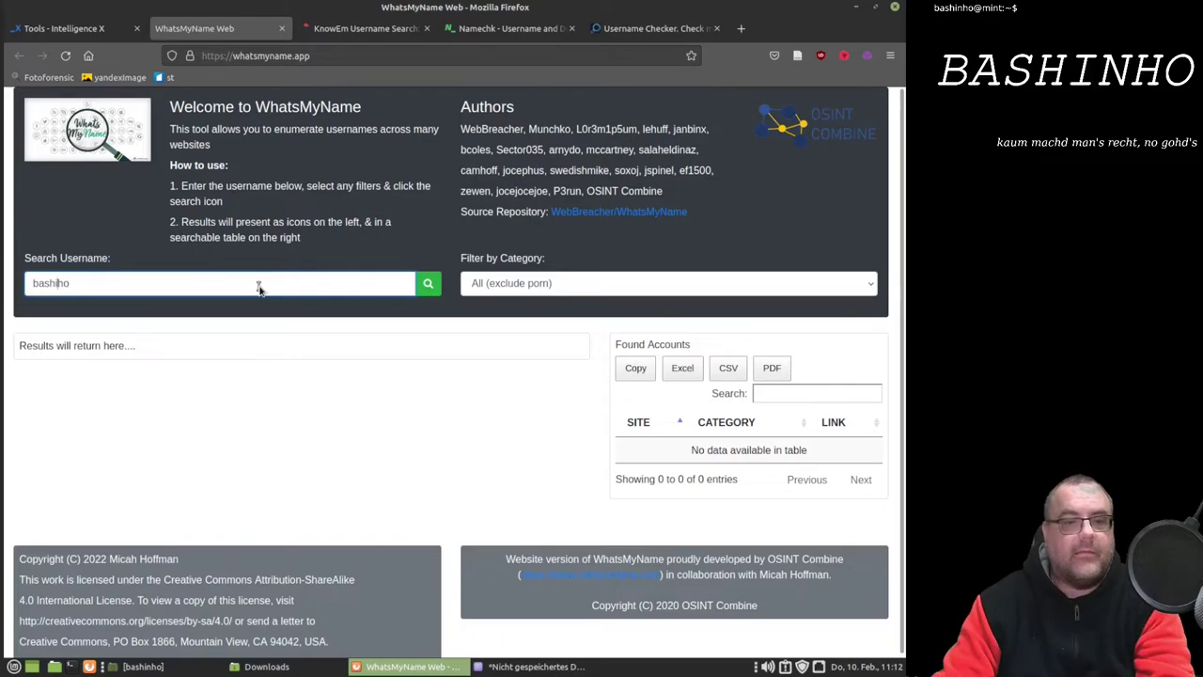
type("n")
key("End")
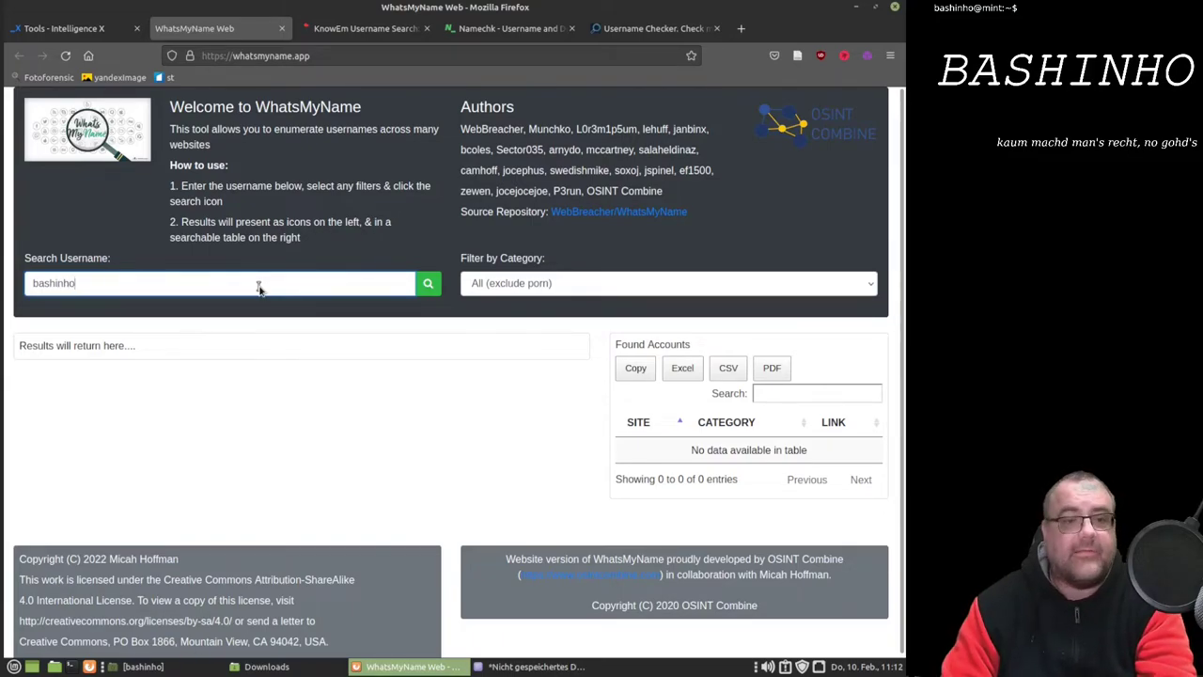
type("Youtu")
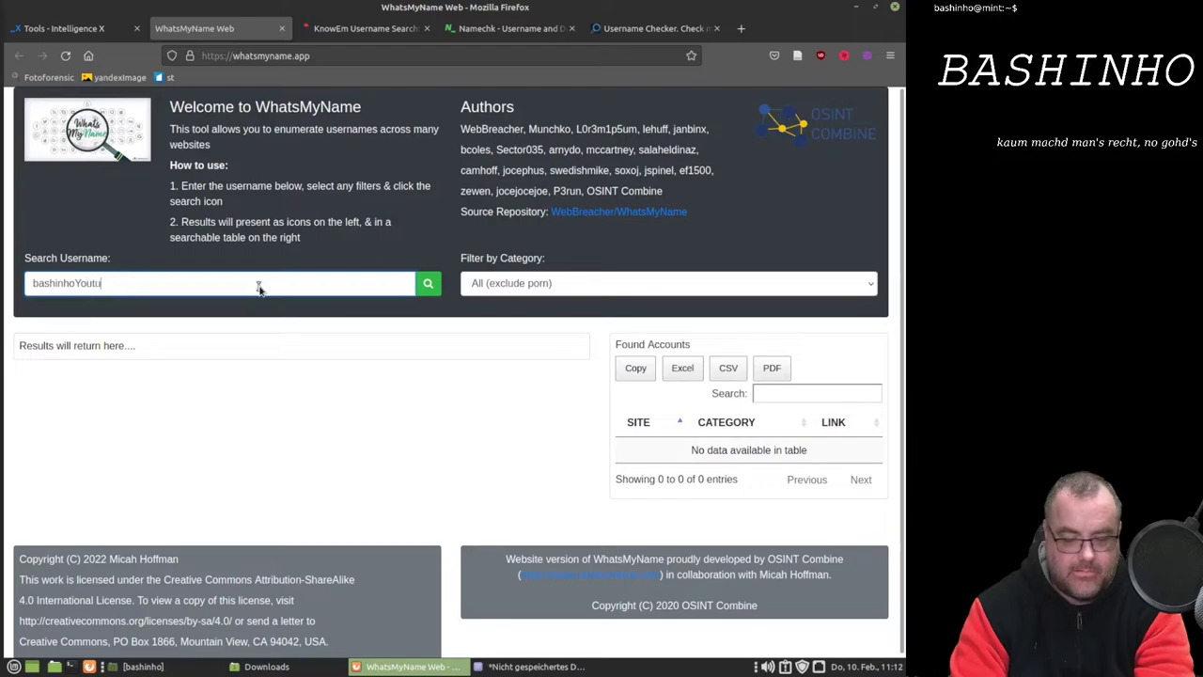
type("be")
key("Return")
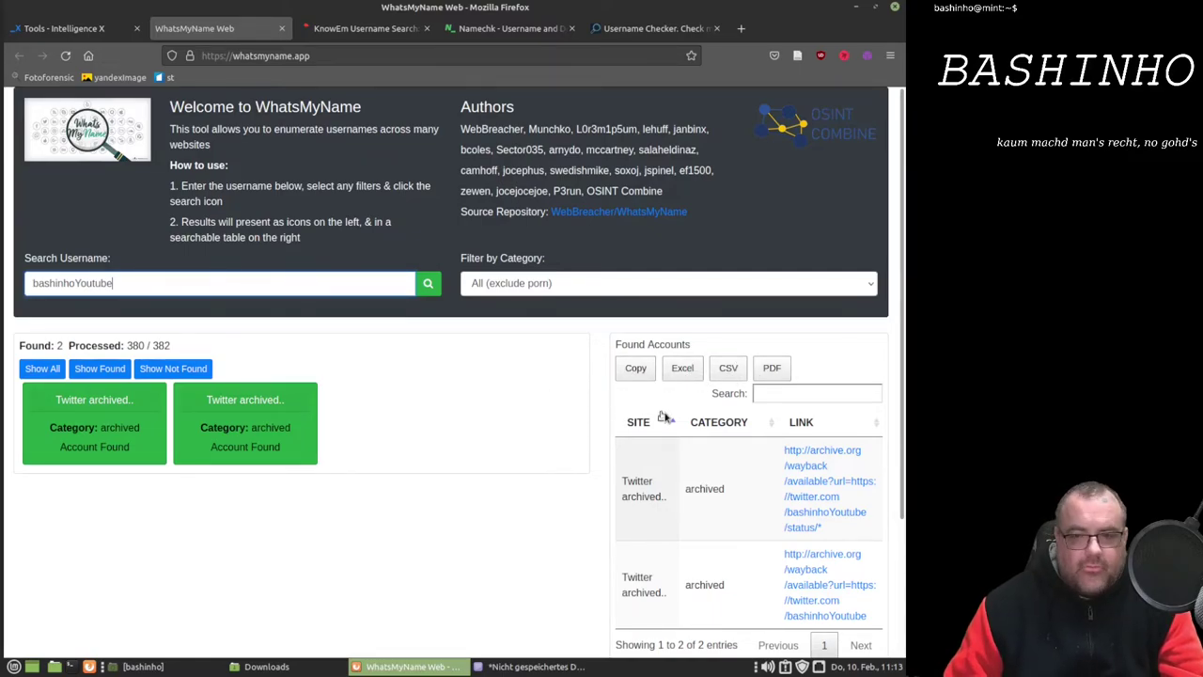
scroll(683, 460, "down", 3)
scroll(684, 460, "up", 3)
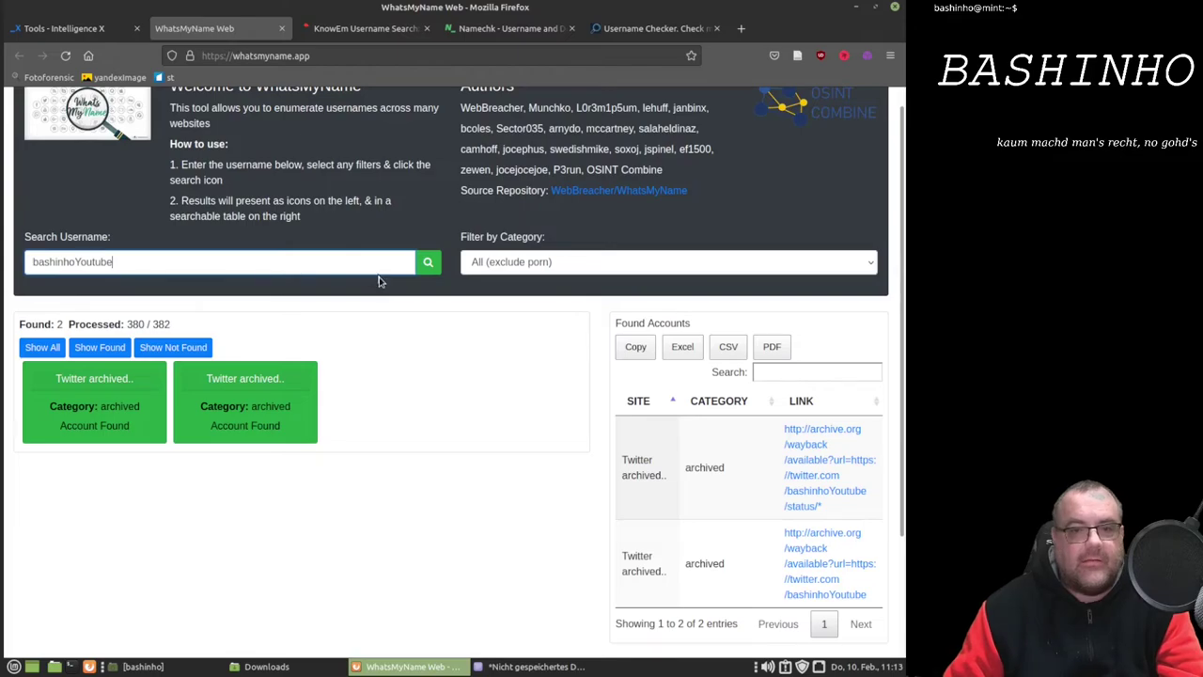
Look over the KnowEm and Namechk pages, then switch to analyzeid's Username Checker
left_click(362, 28)
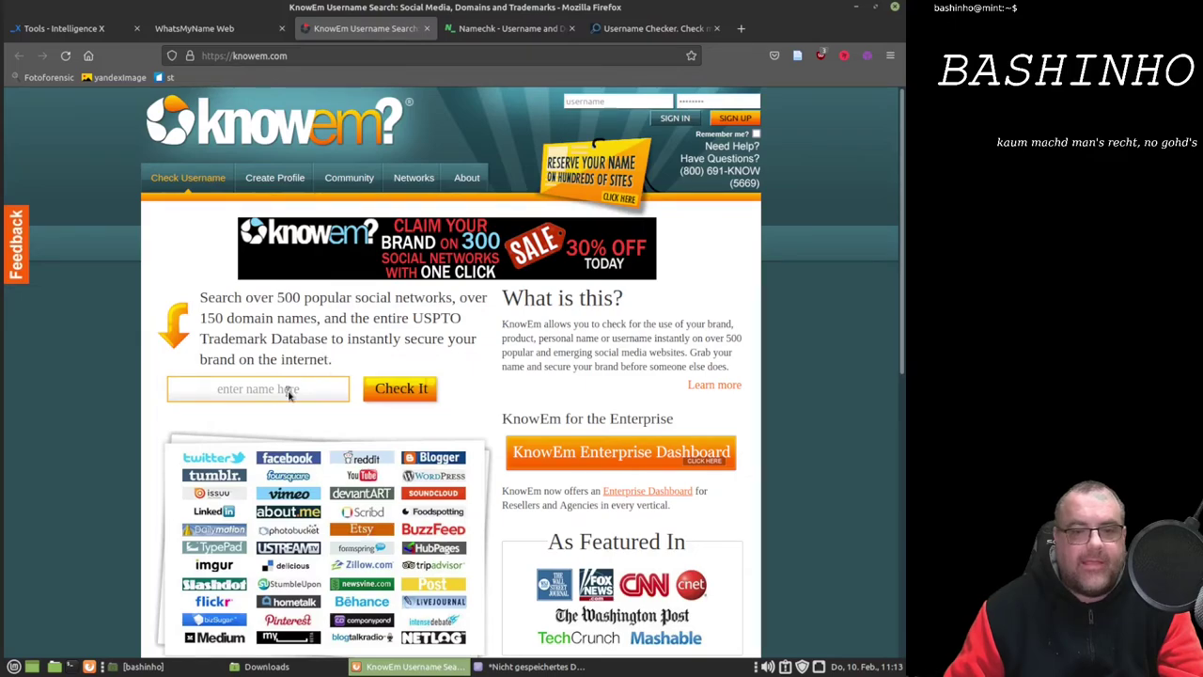
scroll(288, 394, "down", 3)
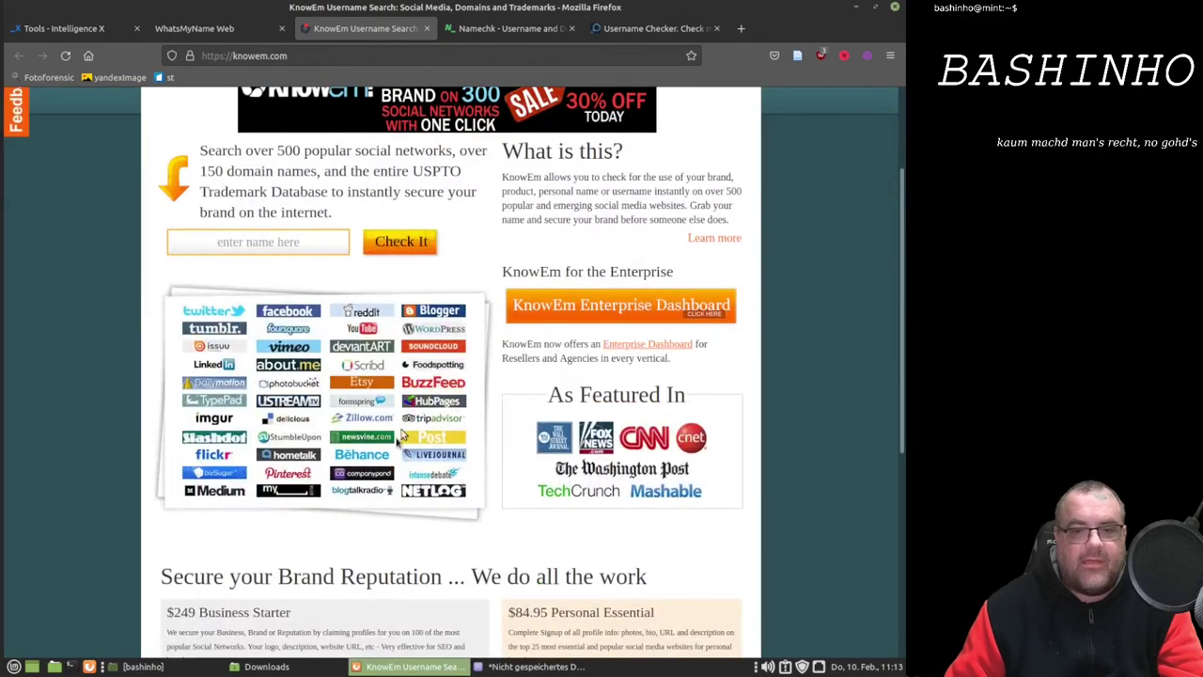
scroll(390, 442, "up", 3)
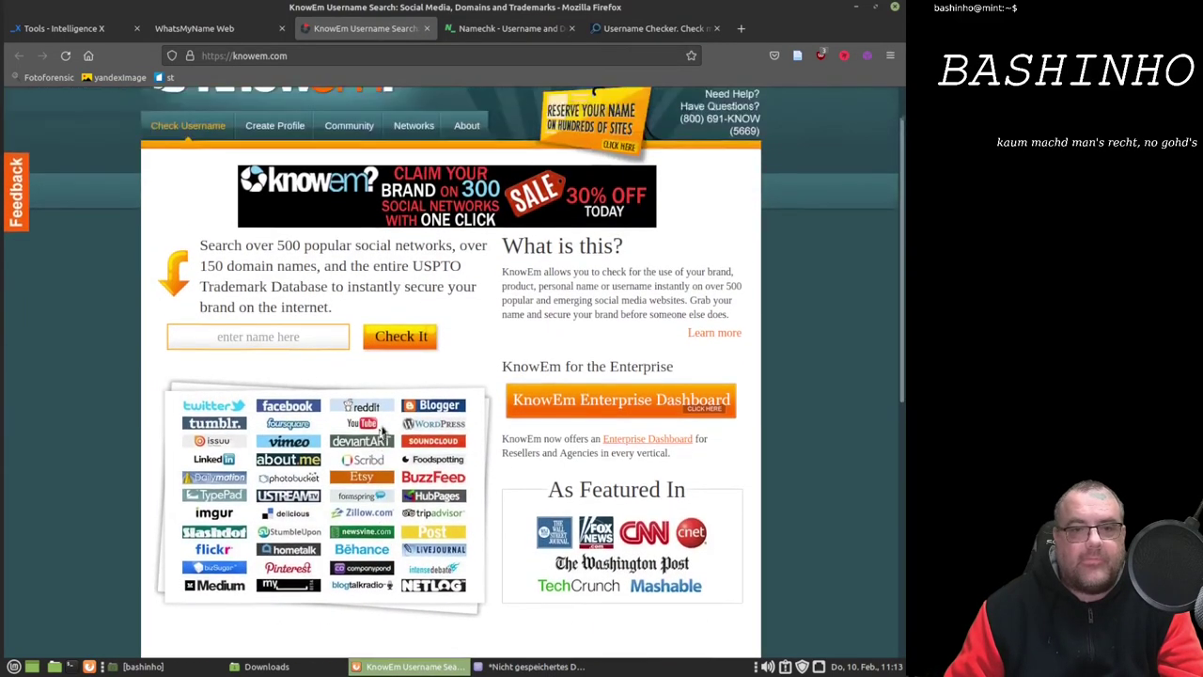
left_click(507, 28)
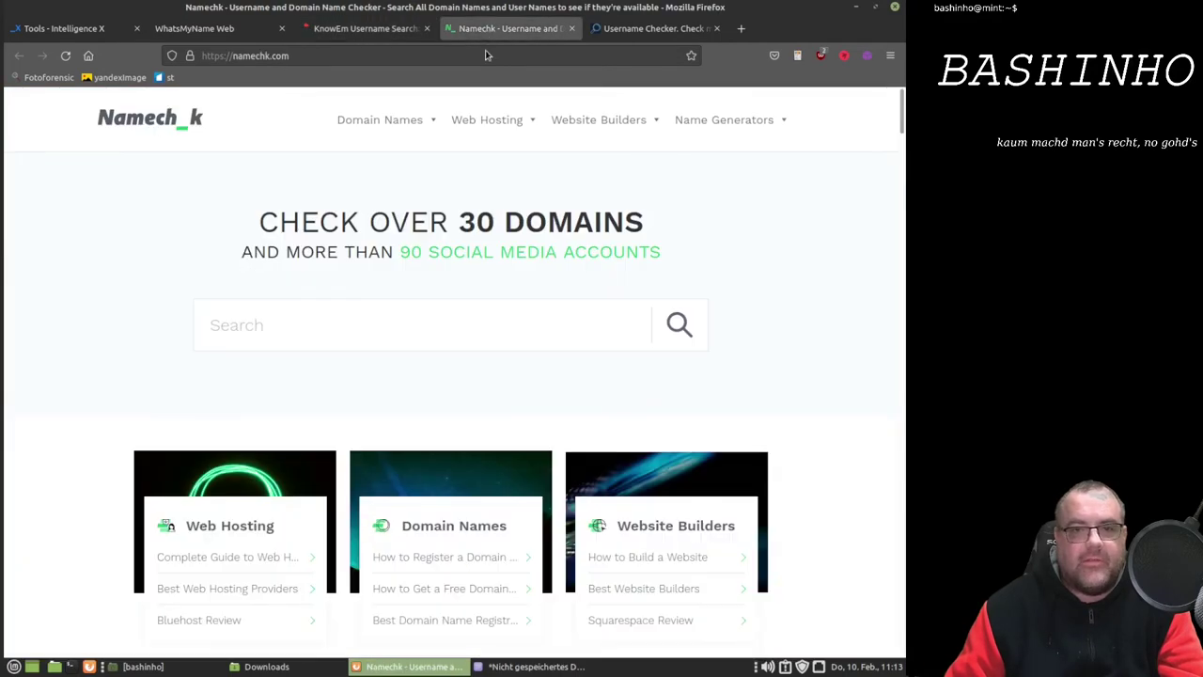
left_click(641, 30)
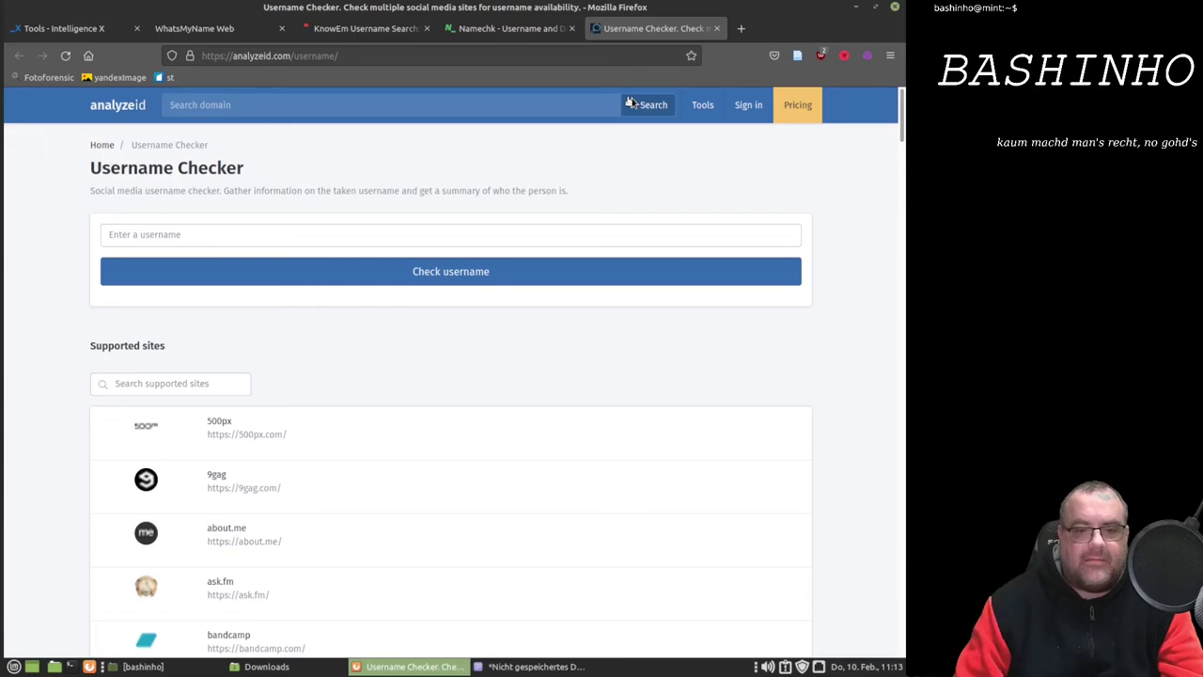